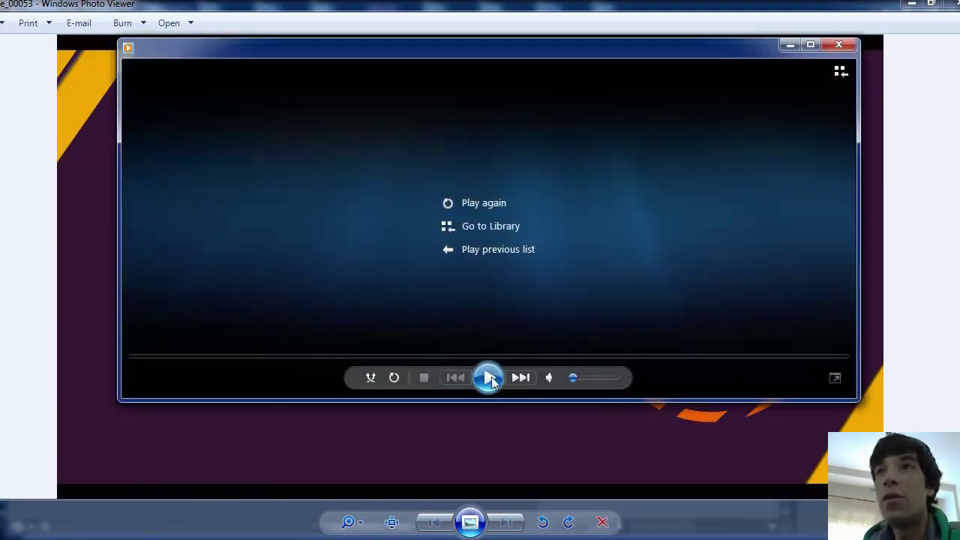
Play the finished Pop circles intro clip from Windows Photo Viewer as a reference
left_click(488, 378)
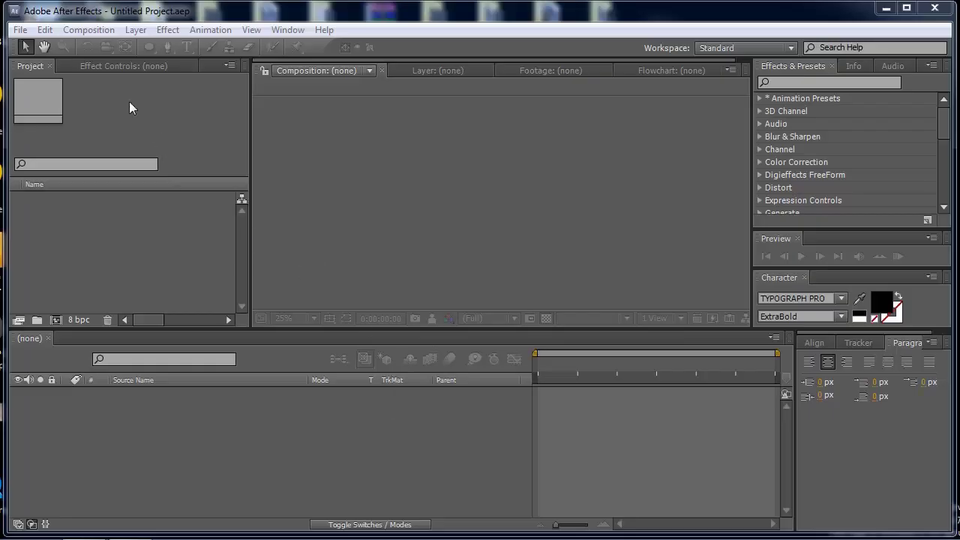
Create Comp 1 at 1920x1080, 30 fps, with a 0:00:05:01 duration
left_click(103, 30)
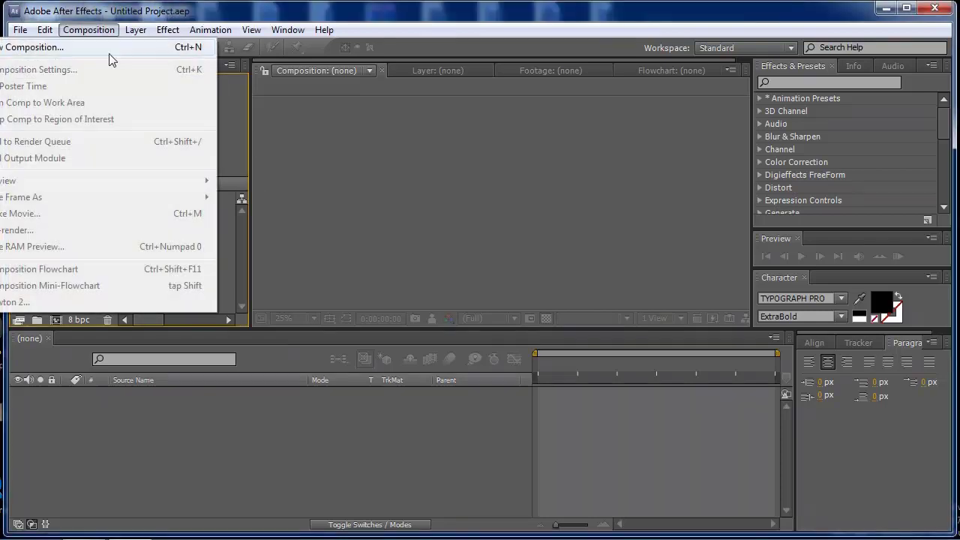
left_click(45, 47)
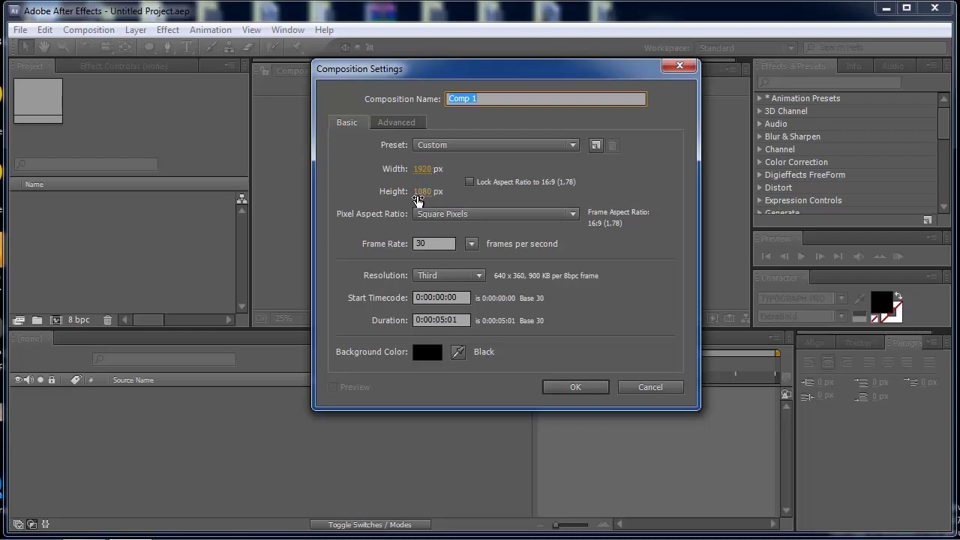
left_click(440, 320)
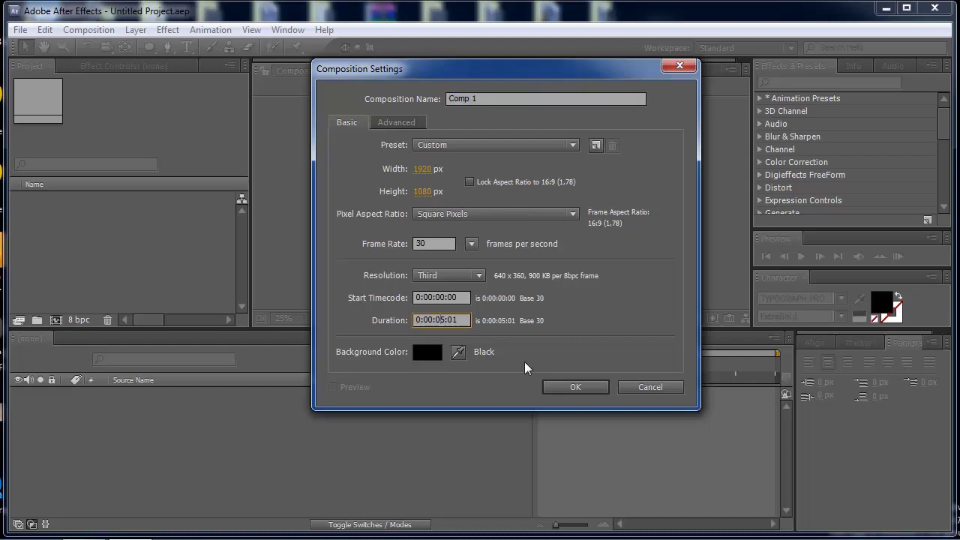
left_click(563, 387)
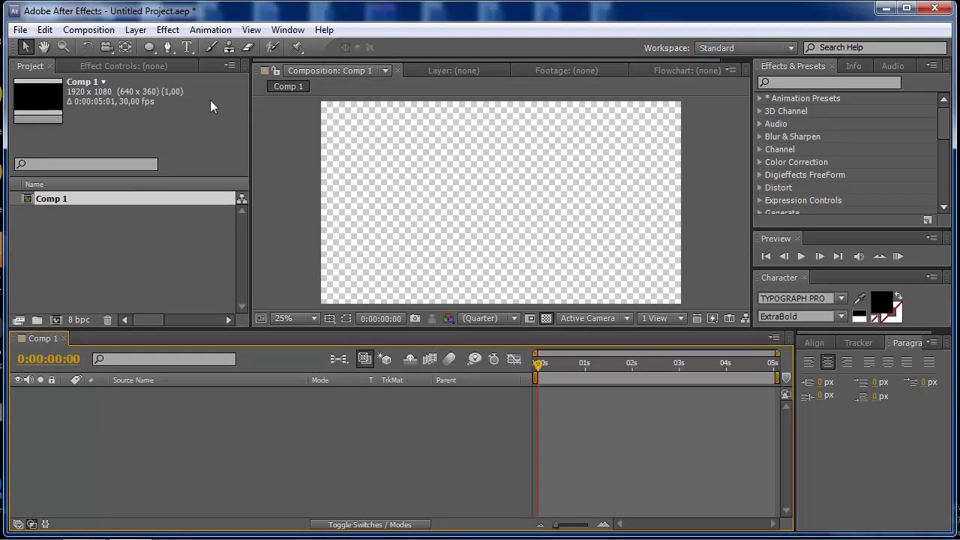
Add a full-frame teal (16817B) solid layer named Deep Cyan Solid 1
left_click(131, 34)
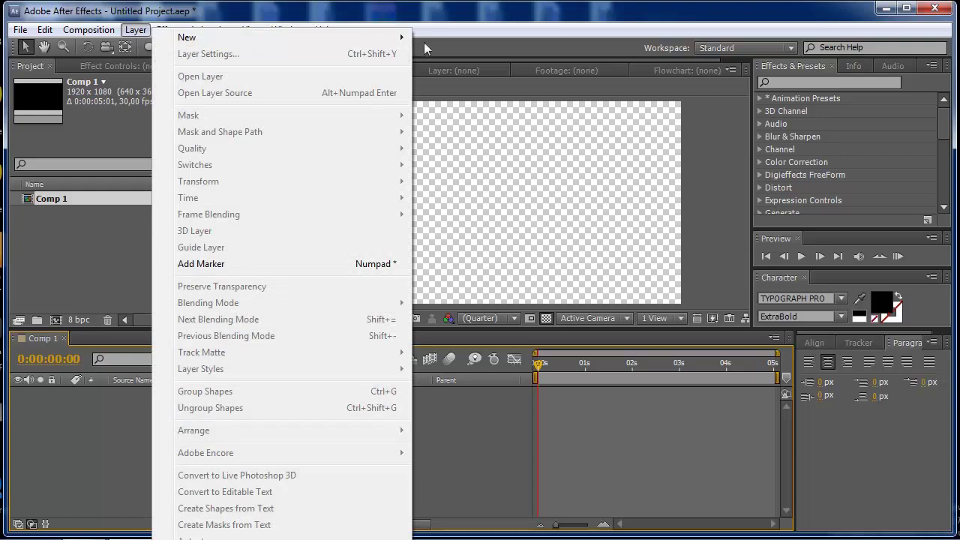
mouse_move(398, 42)
left_click(449, 52)
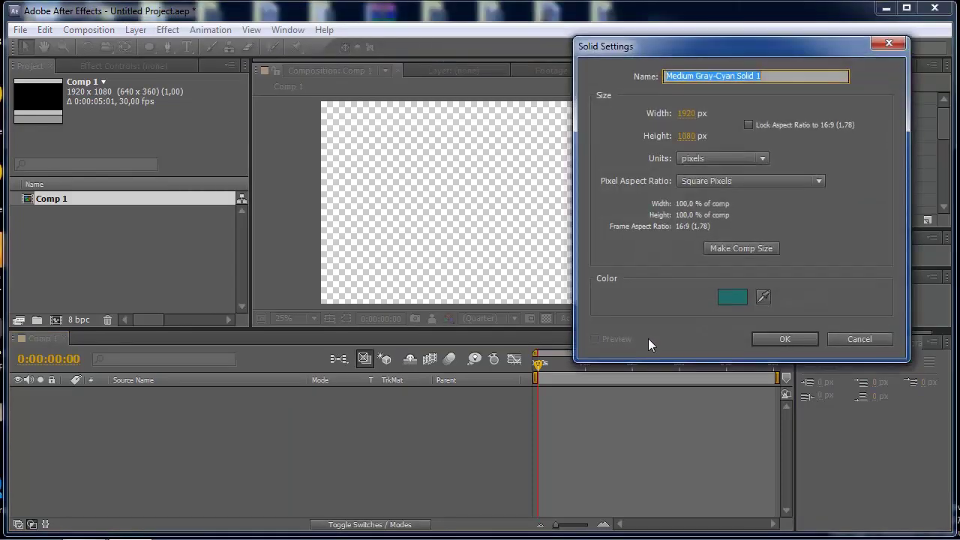
left_click(731, 298)
left_click(471, 258)
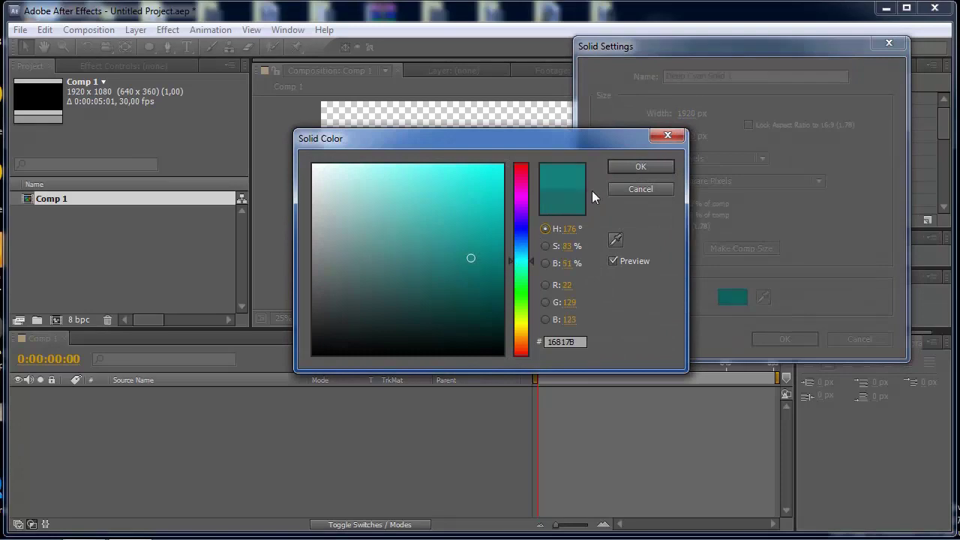
left_click(609, 171)
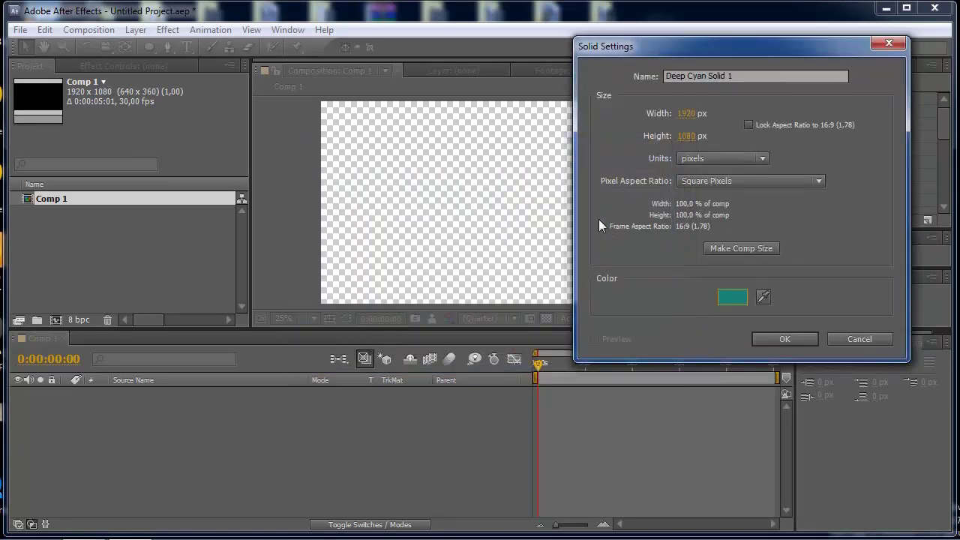
left_click(769, 341)
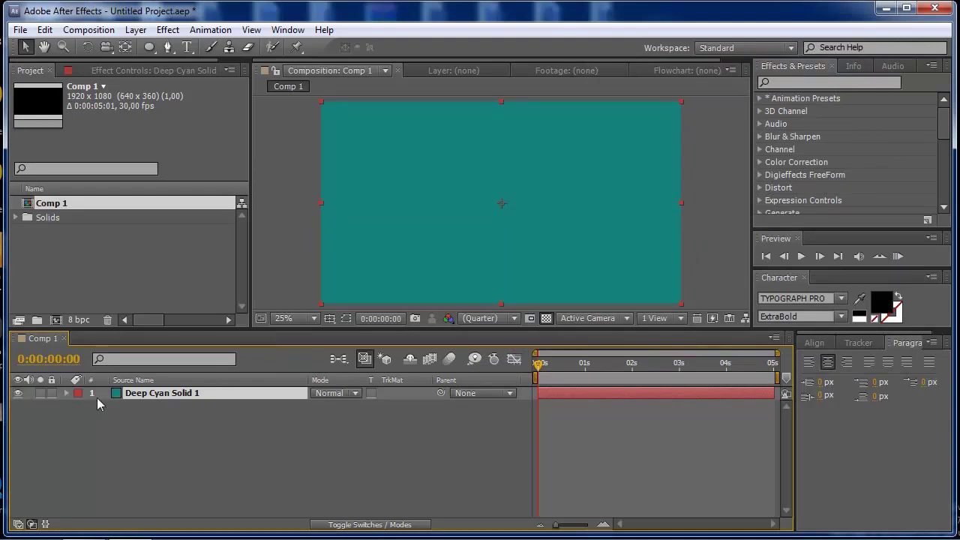
Deselect the solid, choose the Ellipse Tool, and turn on Title/Action Safe guides
left_click(63, 401)
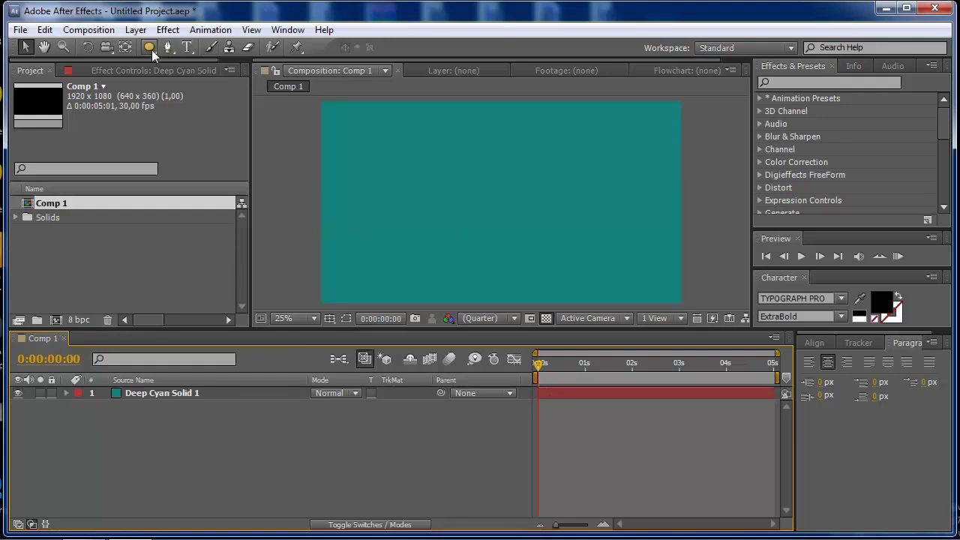
mouse_move(150, 47)
left_mouse_down()
mouse_move(196, 65)
mouse_move(200, 80)
left_mouse_up()
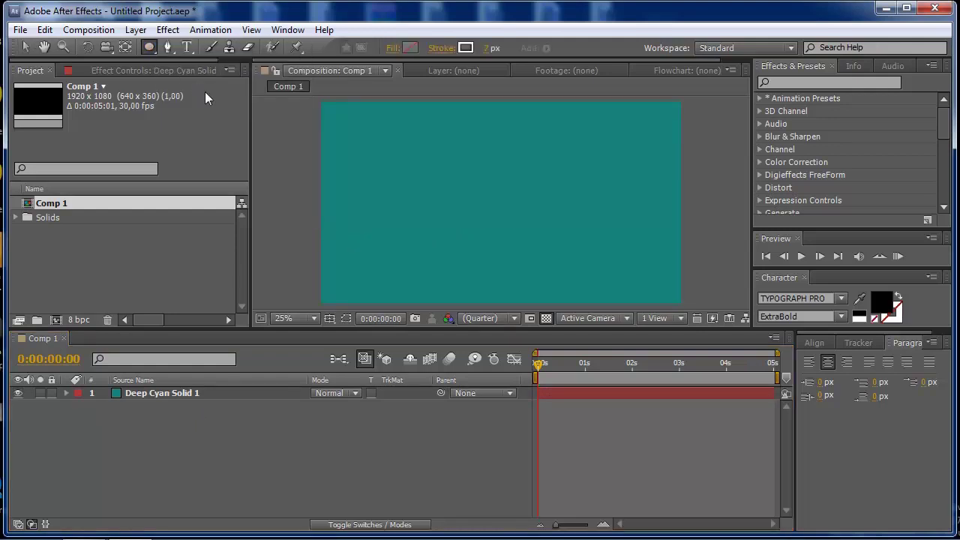
left_click(332, 319)
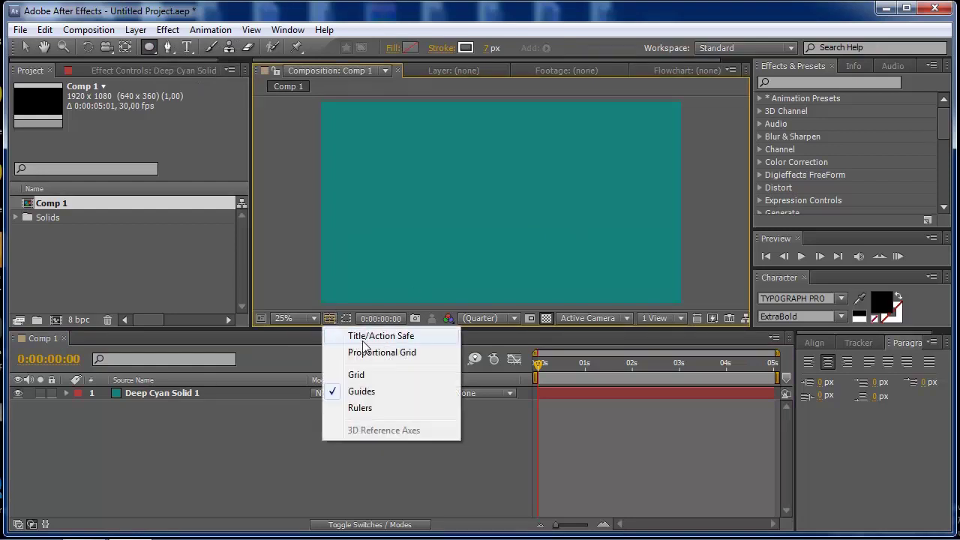
left_click(365, 344)
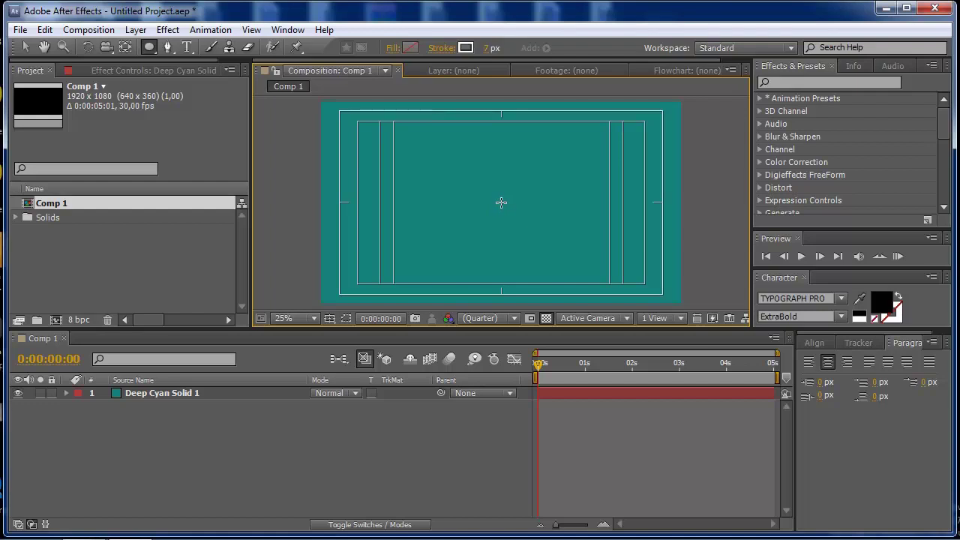
Draw a white ring circle outward from the comp centre as Shape Layer 1
scroll(536, 216, "up", 7)
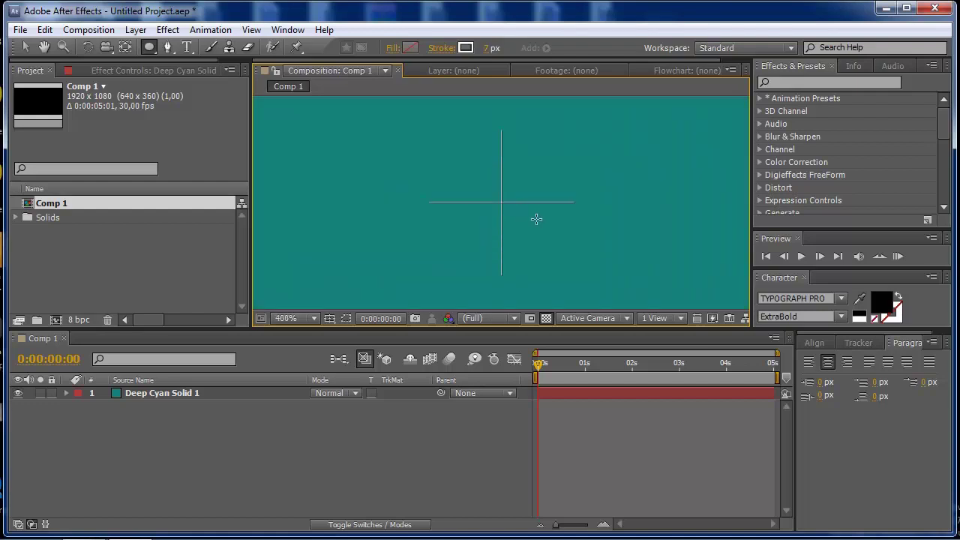
scroll(536, 219, "up", 1)
scroll(504, 202, "down", 2)
left_click_drag(502, 201, 527, 227)
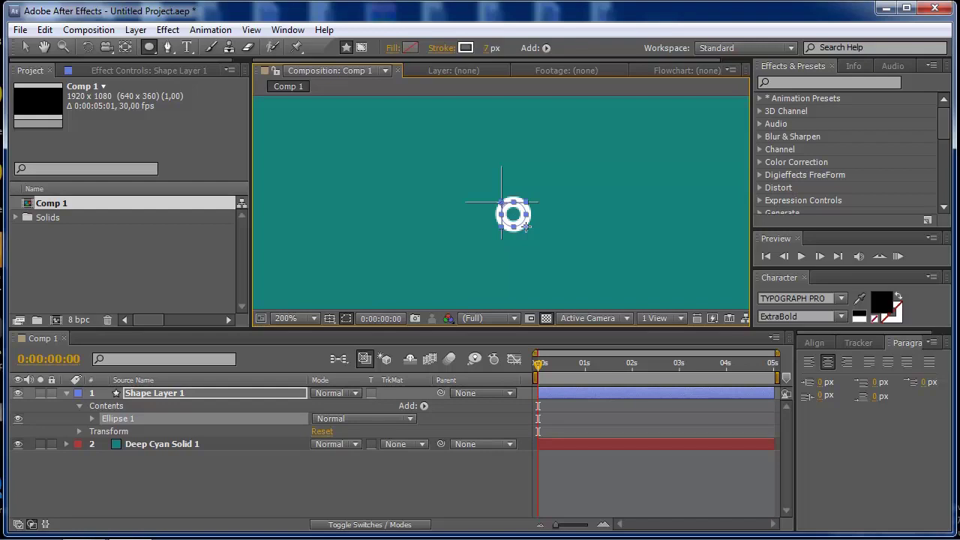
mouse_move(527, 226)
left_mouse_down()
mouse_move(540, 250)
mouse_move(518, 220)
mouse_move(583, 284)
mouse_move(567, 284)
mouse_move(579, 297)
mouse_move(543, 268)
mouse_move(561, 284)
left_mouse_up()
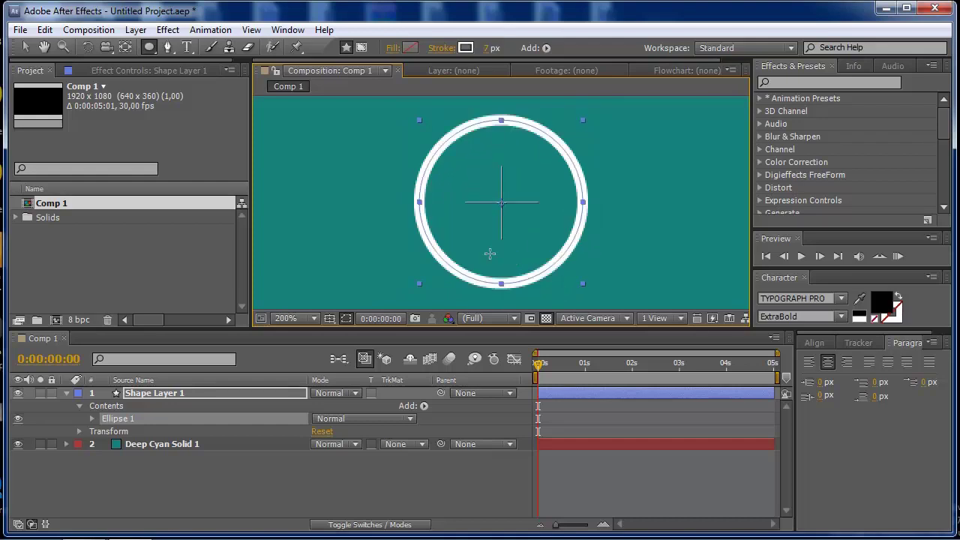
key("comma")
key("comma")
key("comma")
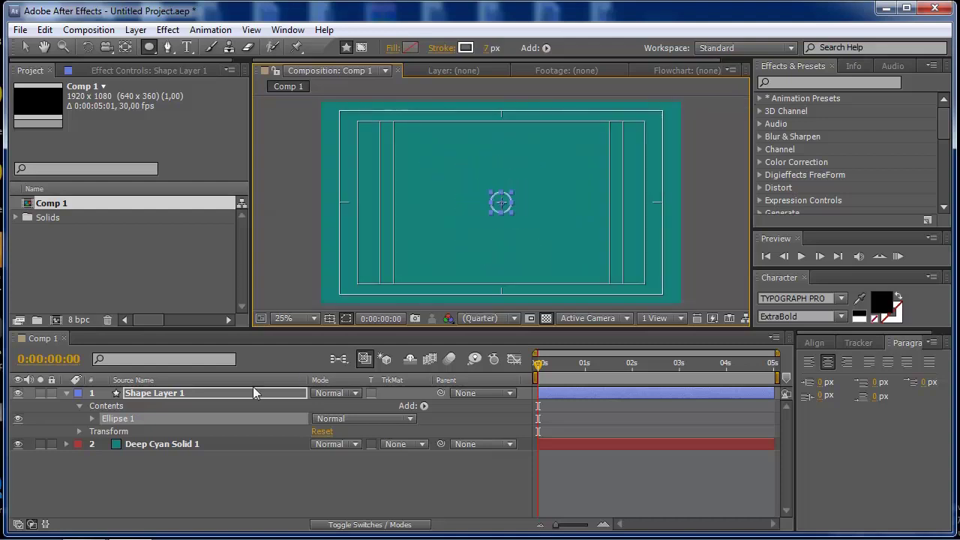
Switch to the Selection tool and scale Shape Layer 1 up to 296%
left_click(184, 392)
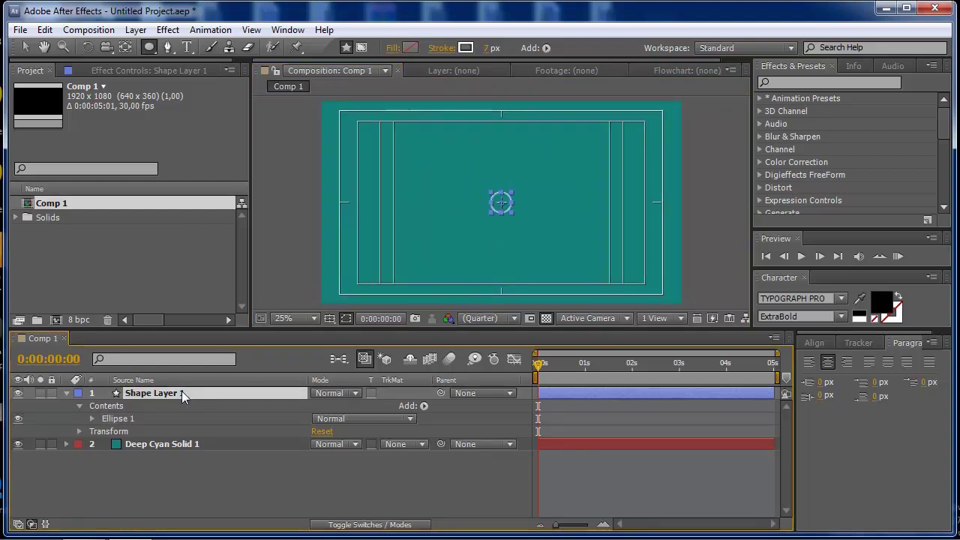
left_click(25, 47)
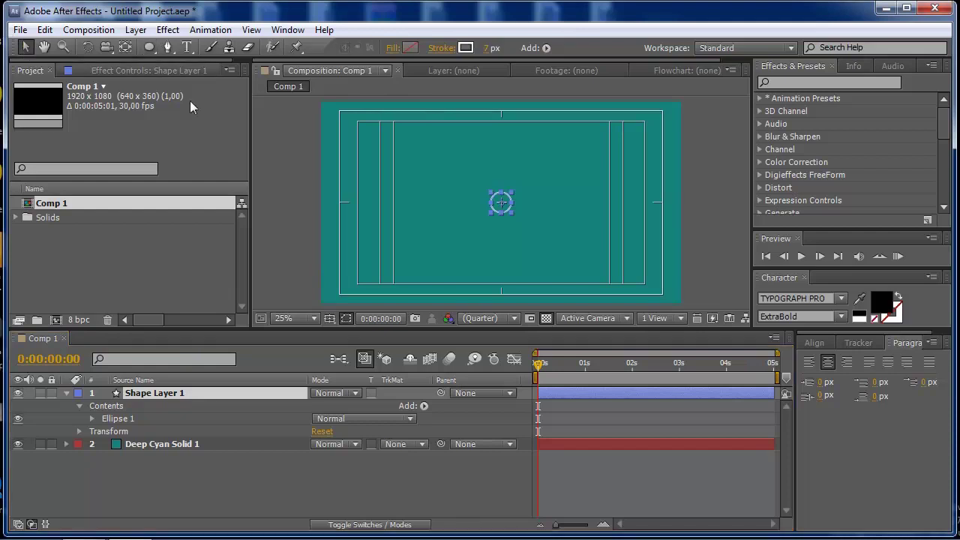
left_click(302, 161)
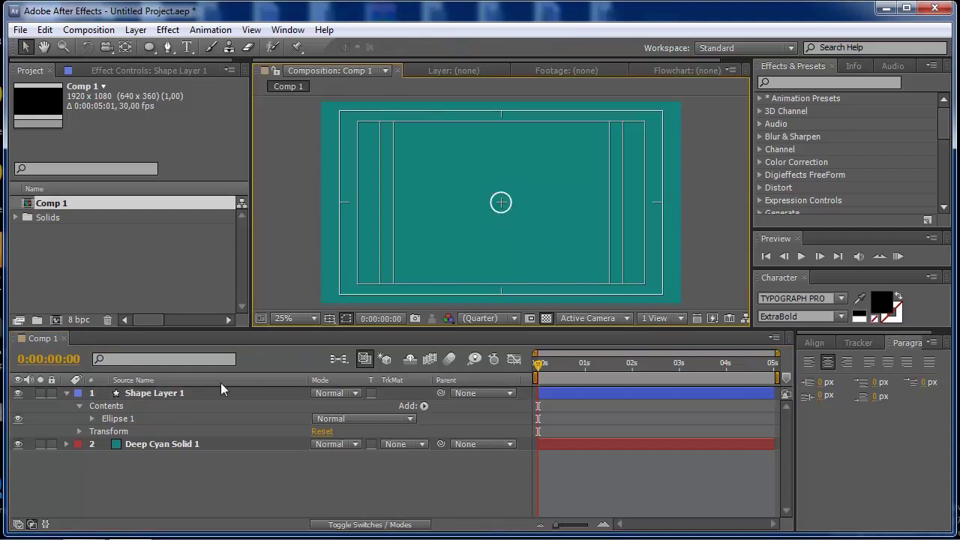
left_click(79, 432)
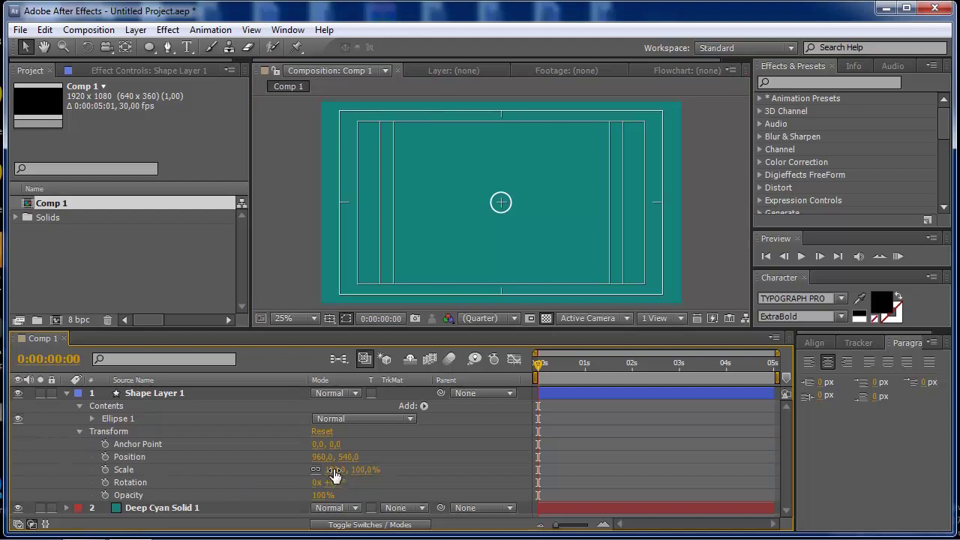
left_click_drag(334, 475, 469, 457)
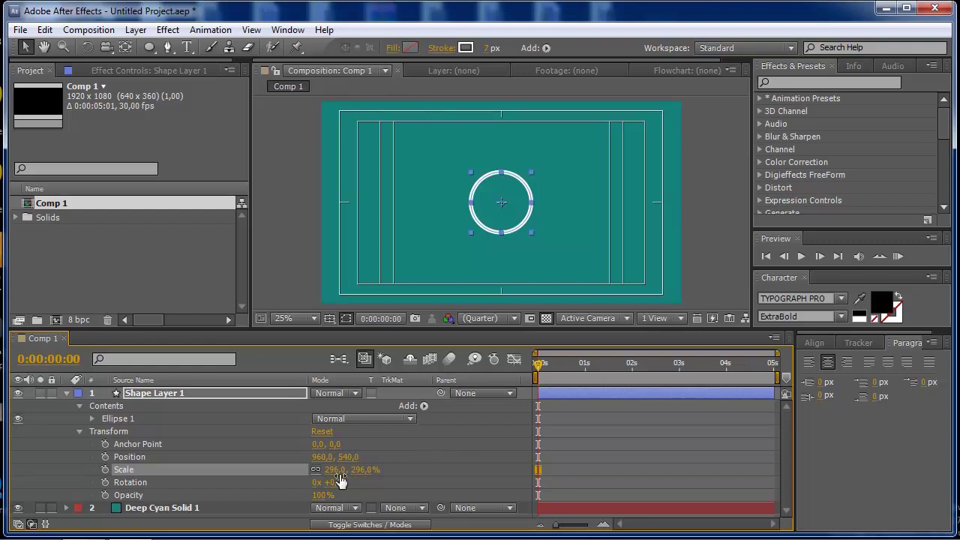
Keyframe the ring's Stroke Width from 0 at frame 3 to a thick stroke at frame 7
left_click(93, 419)
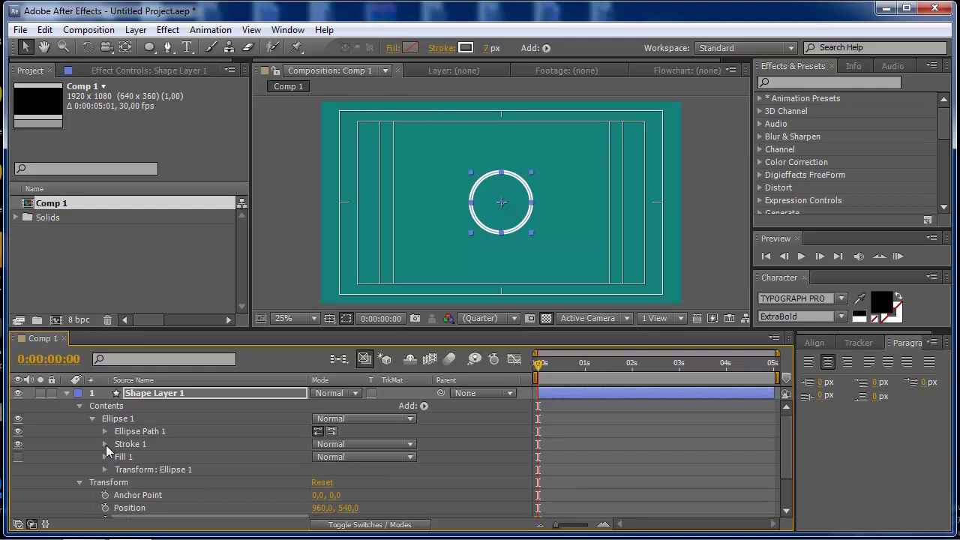
left_click(106, 445)
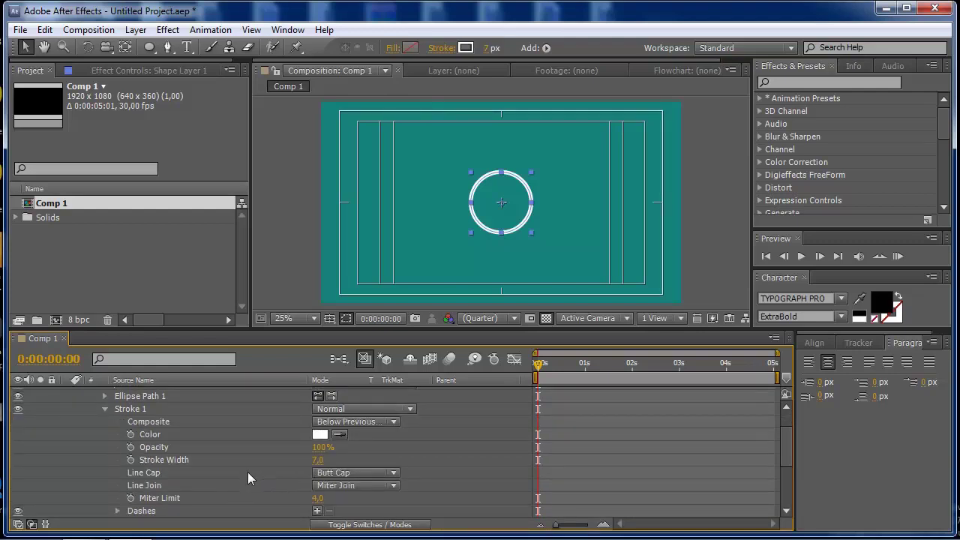
left_click_drag(542, 364, 546, 365)
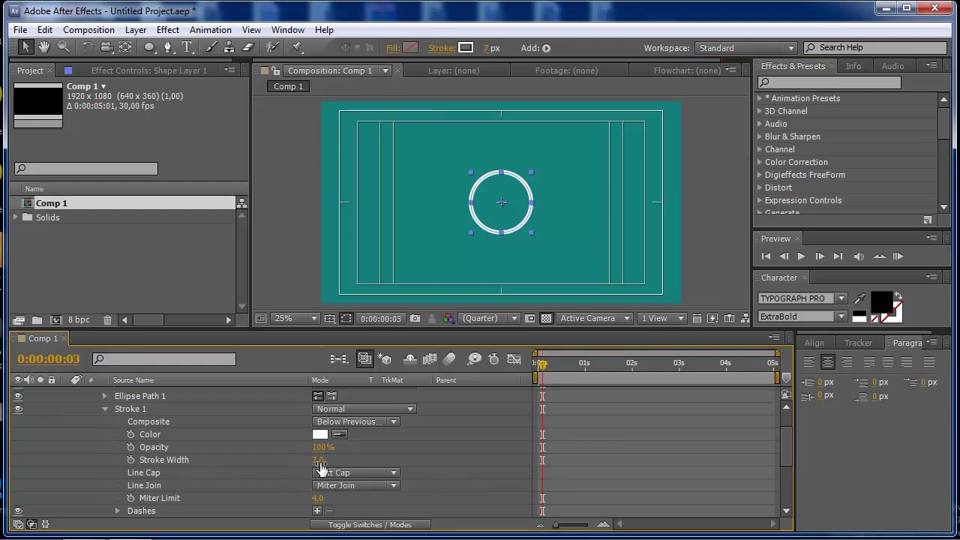
left_click_drag(320, 467, 166, 466)
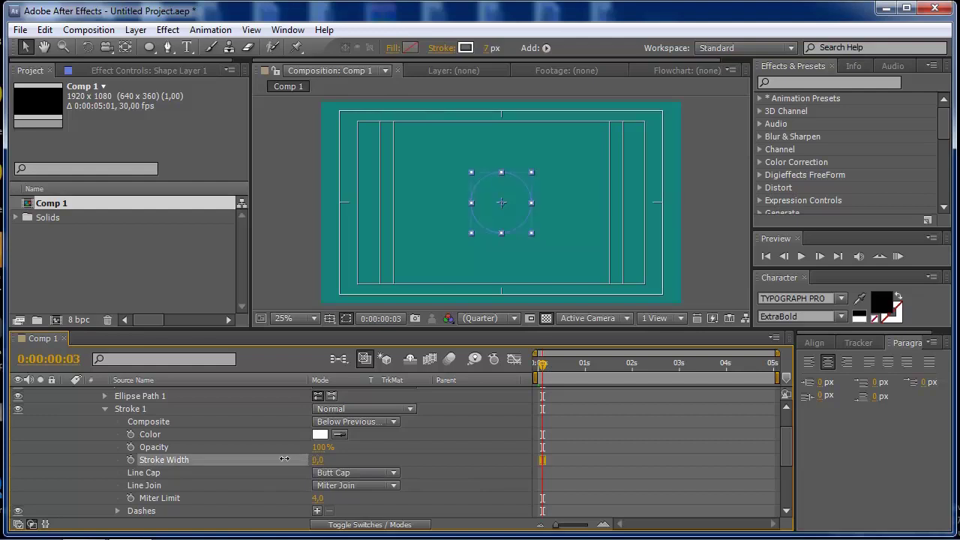
left_click(131, 460)
left_click(546, 366)
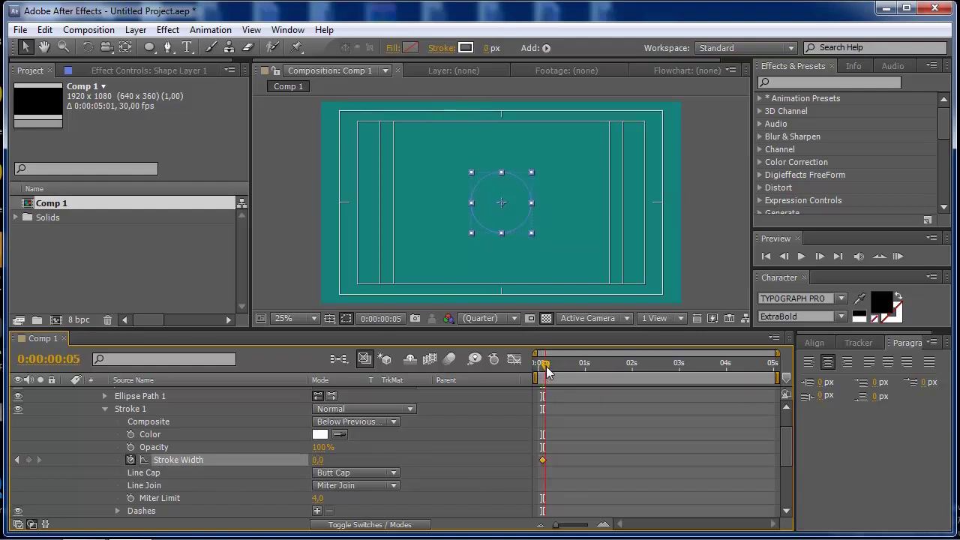
left_click_drag(547, 368, 551, 368)
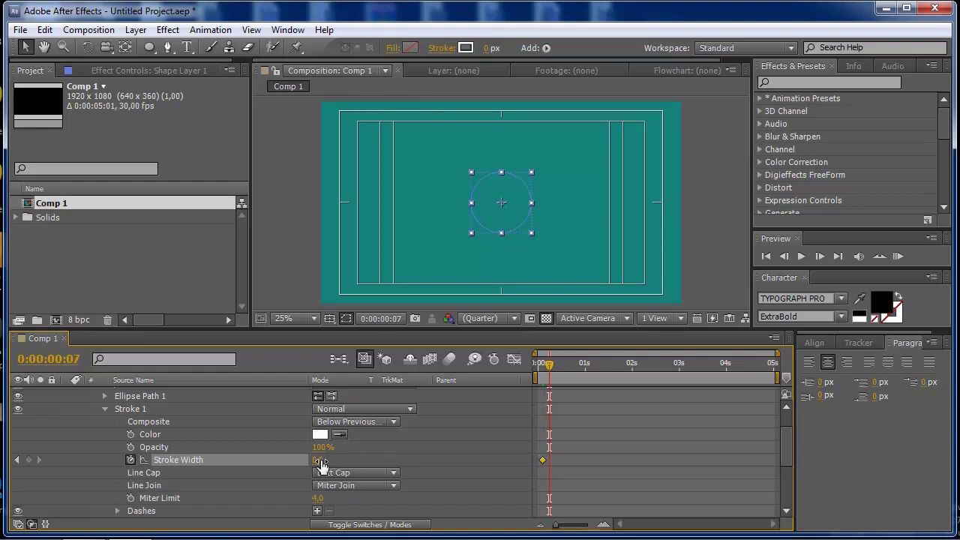
left_click_drag(328, 460, 332, 459)
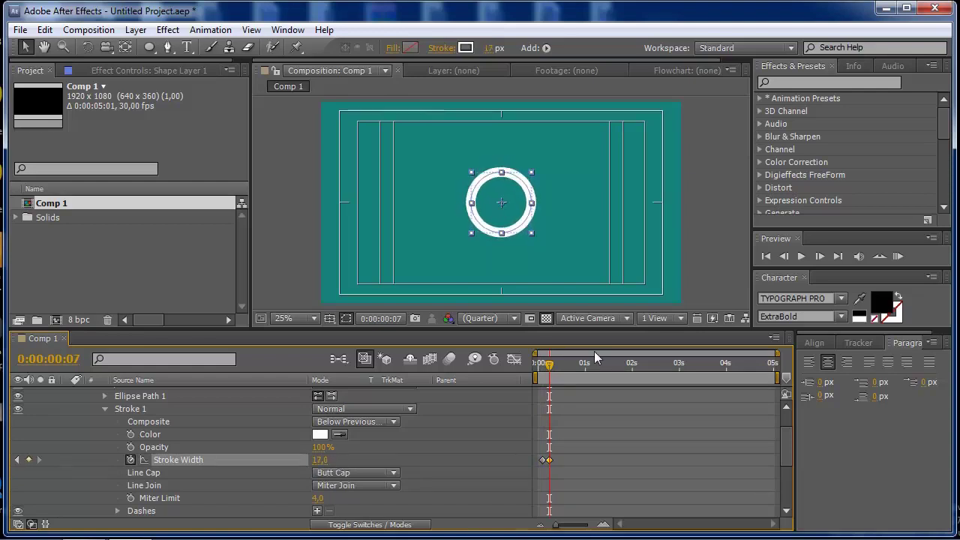
Drop Stroke Width back to 0 at frame 11 and preview the pop
left_click_drag(550, 368, 559, 373)
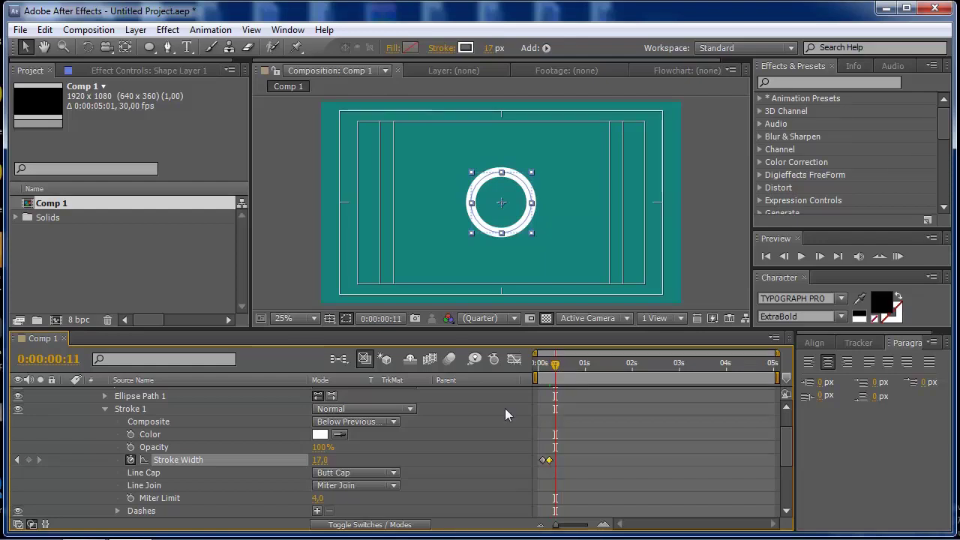
left_click_drag(322, 463, 293, 462)
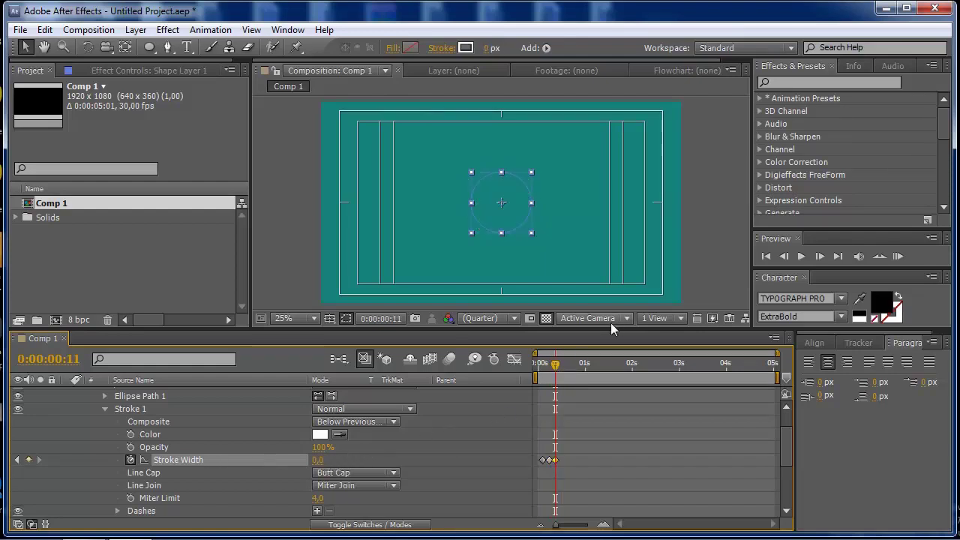
left_click(899, 256)
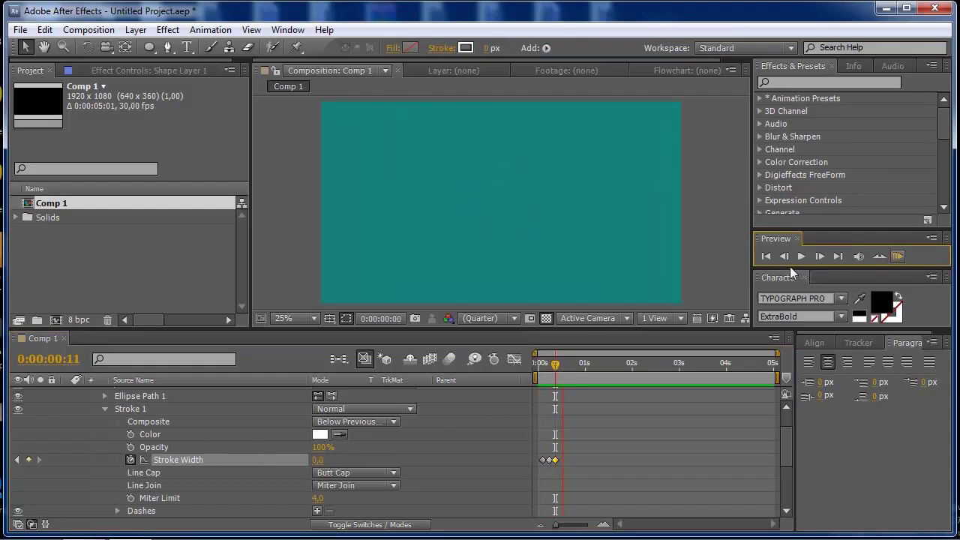
left_click(556, 365)
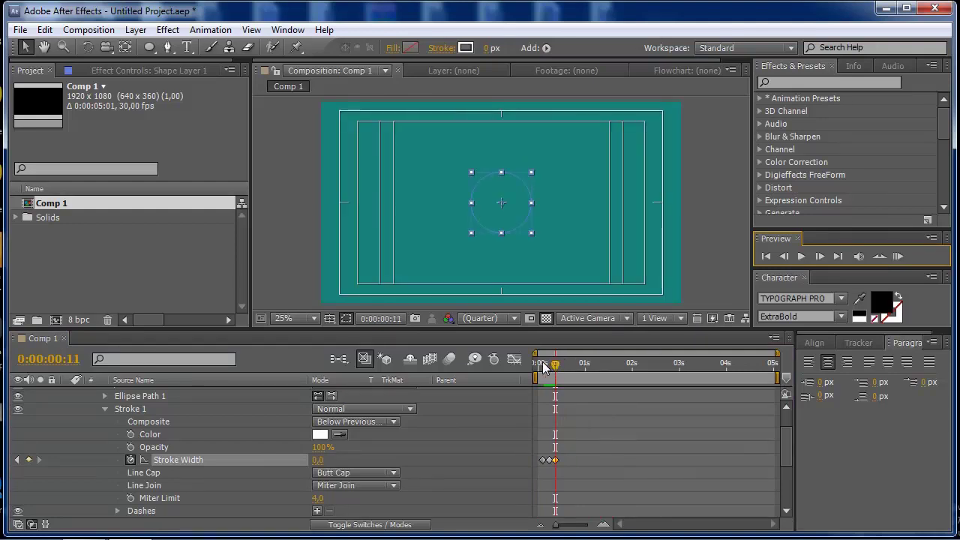
mouse_move(553, 368)
left_mouse_down()
mouse_move(537, 361)
mouse_move(550, 367)
left_mouse_up()
Pull the later Stroke Width keyframes earlier so the ring vanishes by frame 8, then preview
left_click_drag(552, 464, 547, 467)
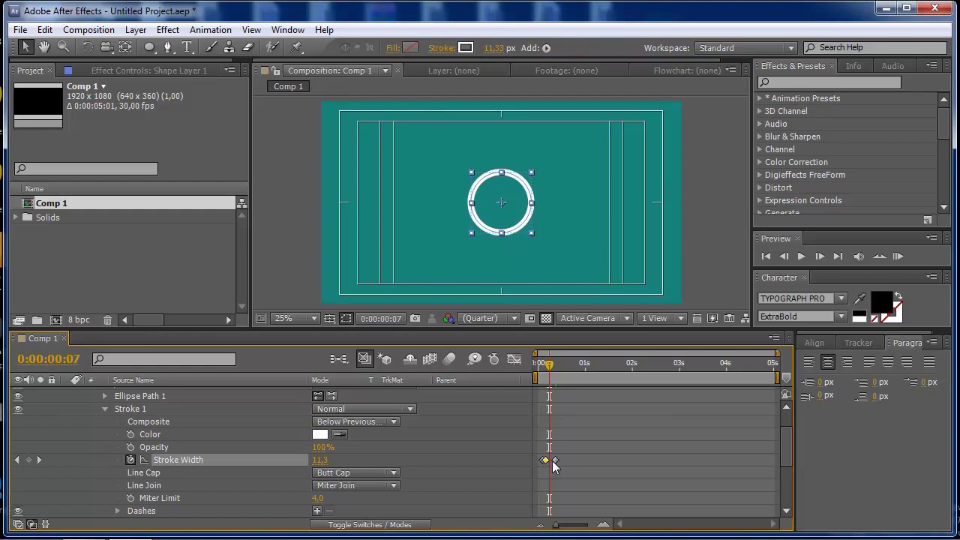
left_click_drag(554, 461, 548, 460)
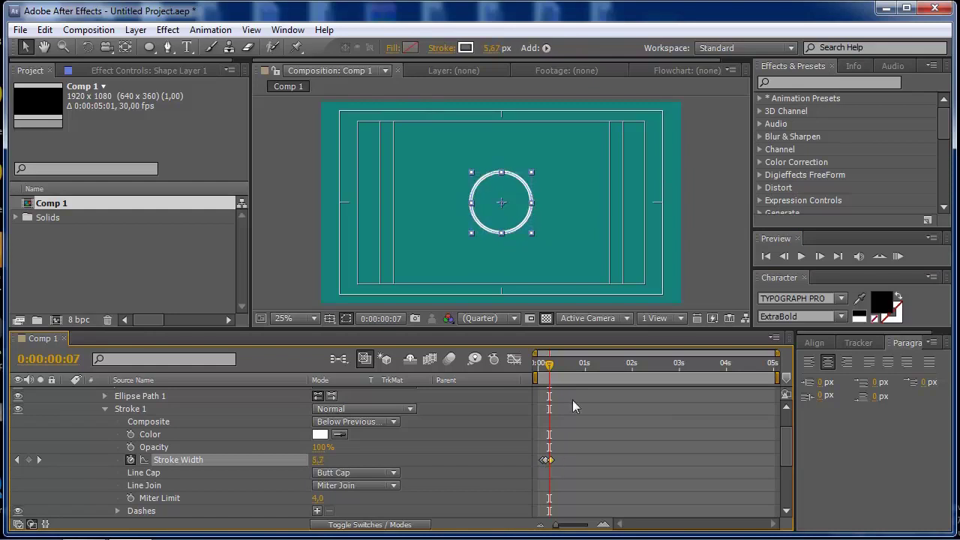
left_click(898, 256)
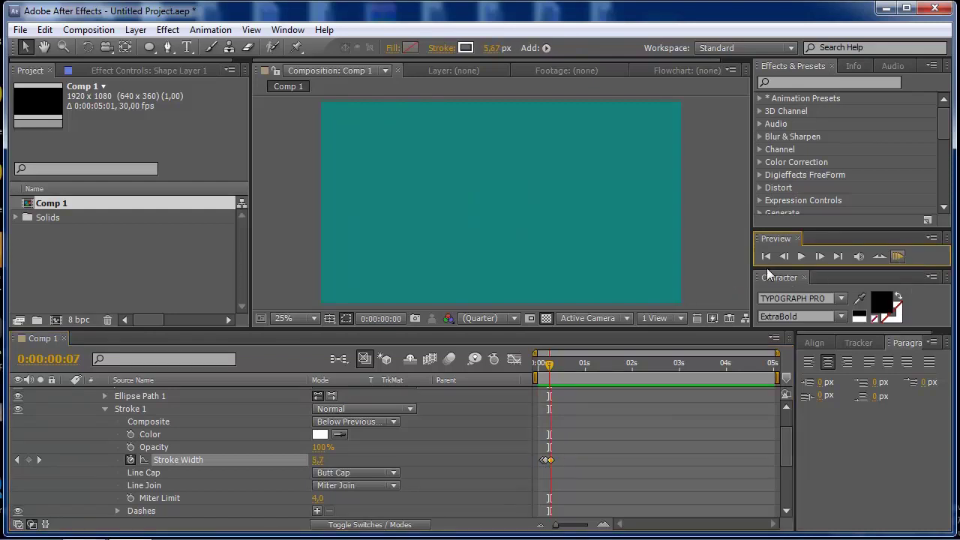
key("space")
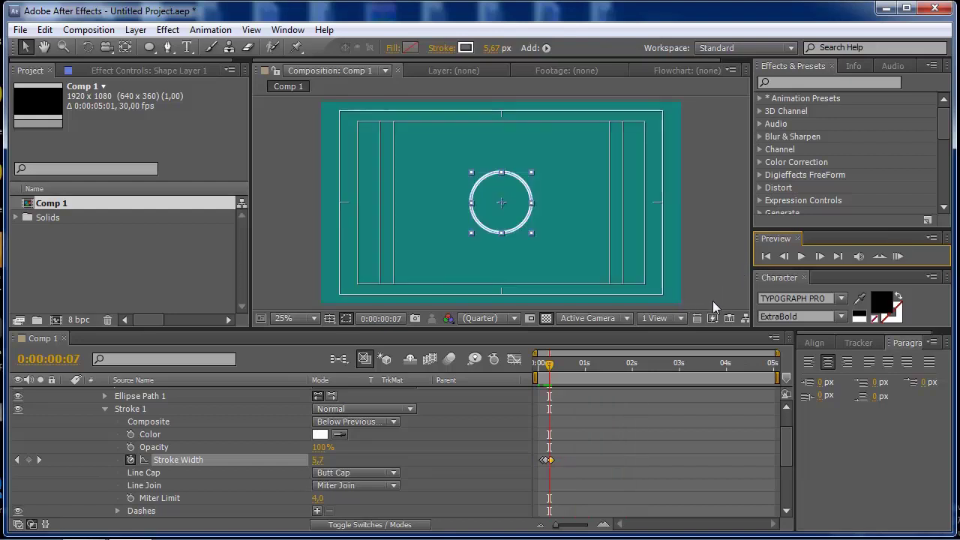
left_click_drag(553, 364, 548, 368)
scroll(95, 450, "up", 2)
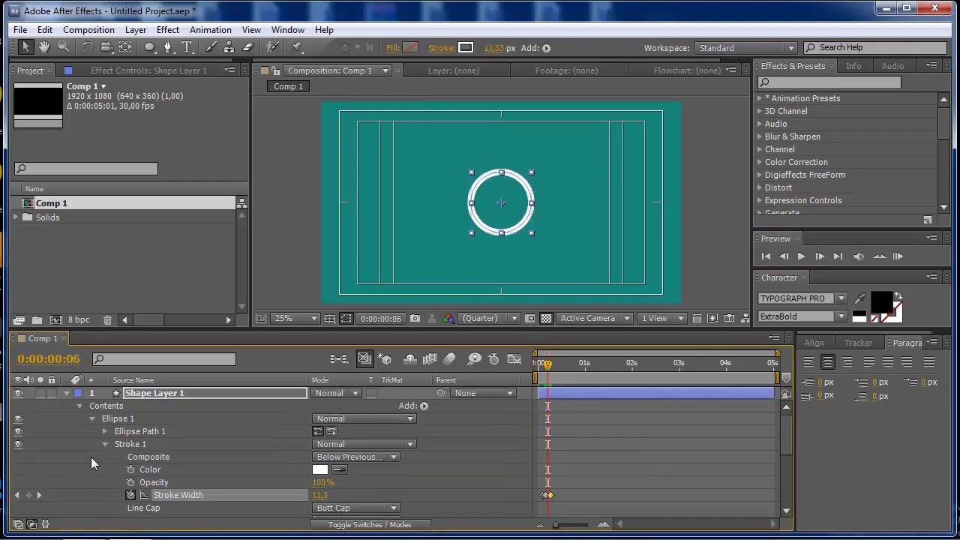
Duplicate the ring as Shape Layer 2, scaled to 155% and moved to 1092, 660
left_click(67, 393)
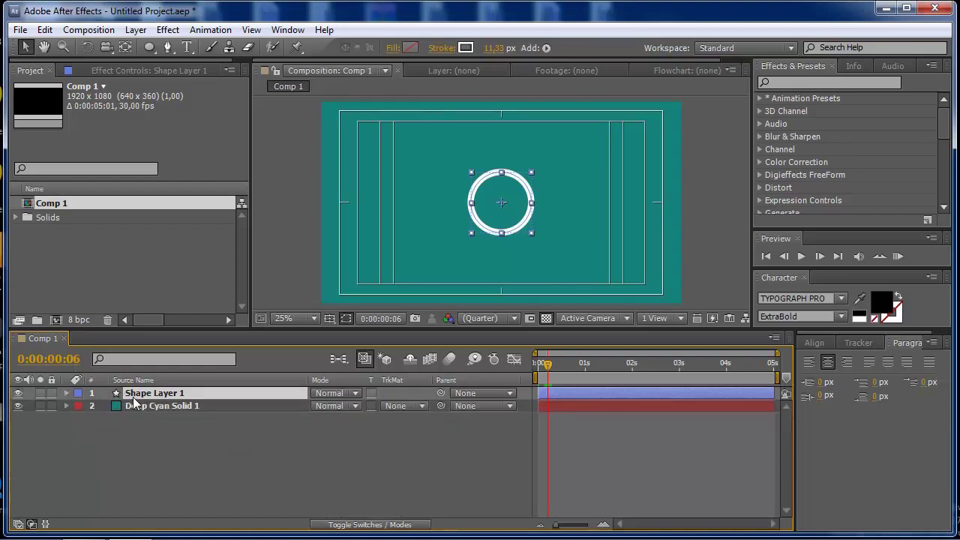
left_click(68, 393)
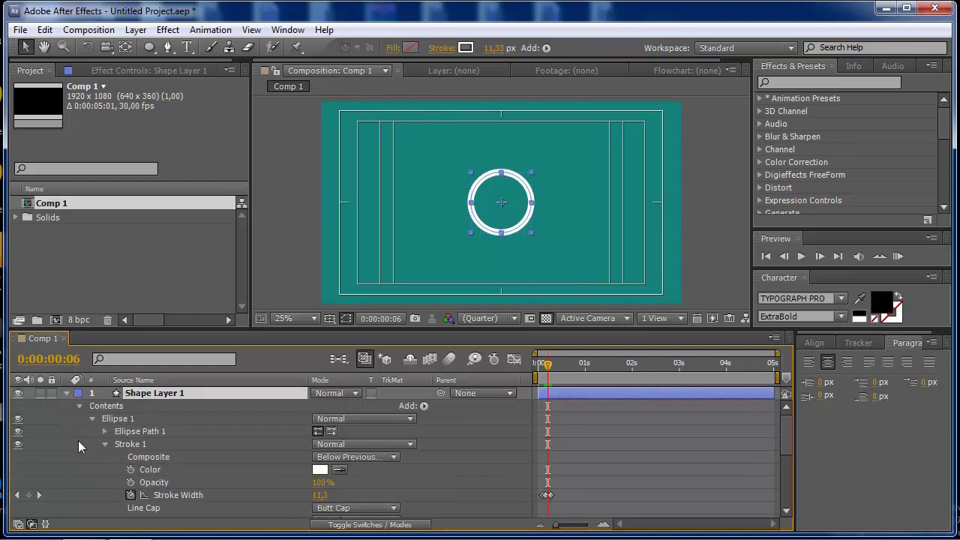
left_click(80, 407)
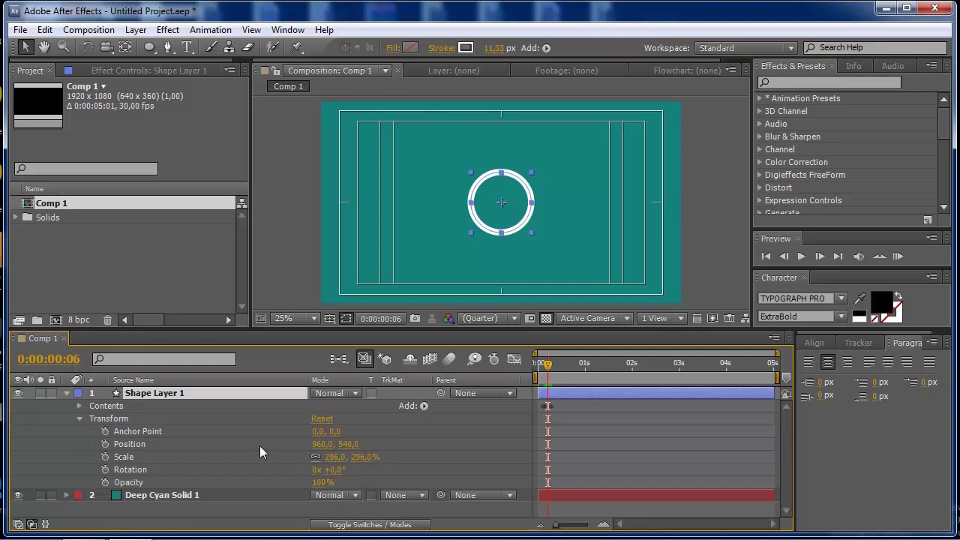
left_click(79, 419)
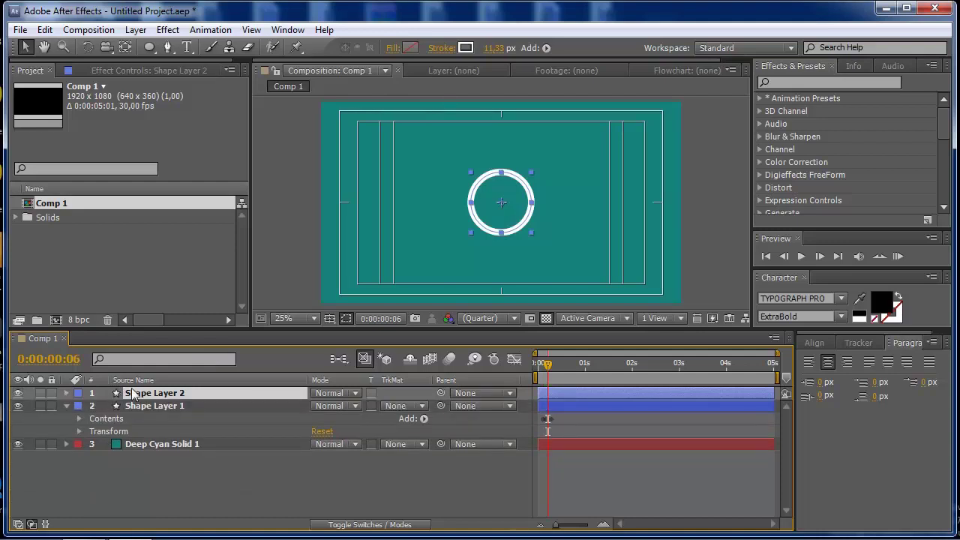
left_click(67, 393)
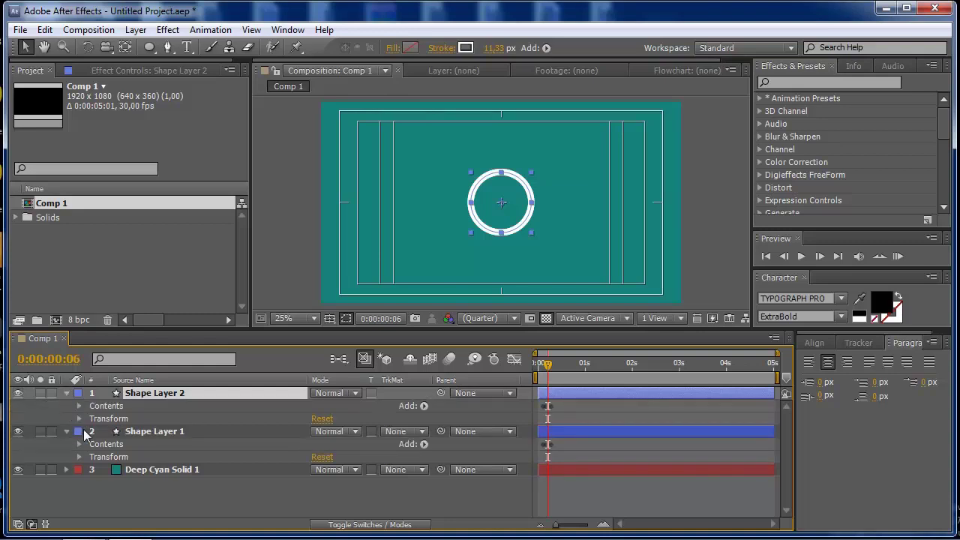
left_click(80, 419)
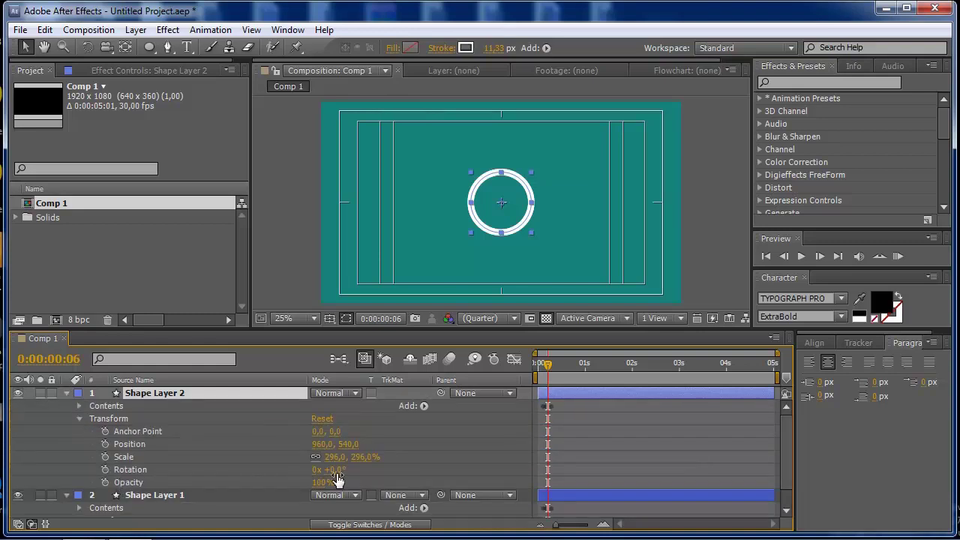
left_click_drag(335, 457, 222, 457)
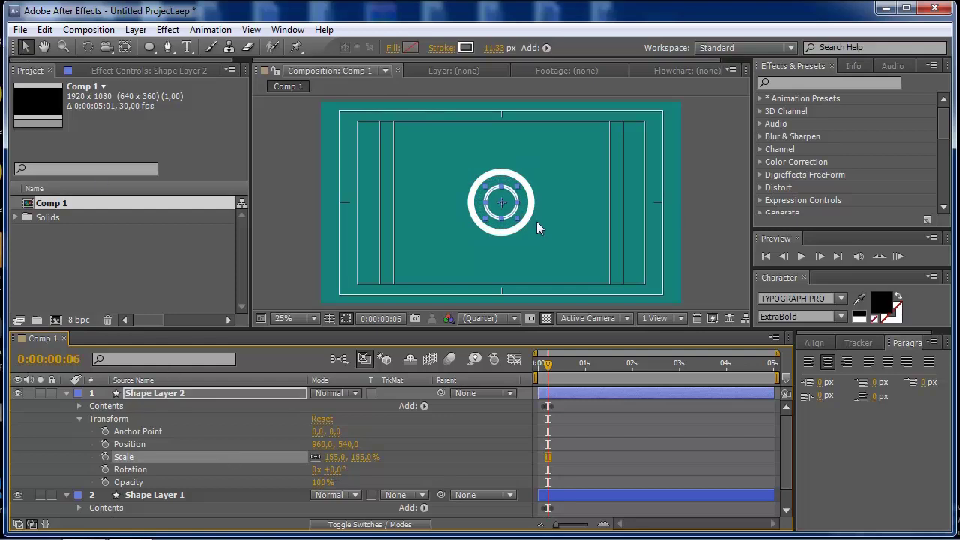
left_click_drag(515, 216, 537, 236)
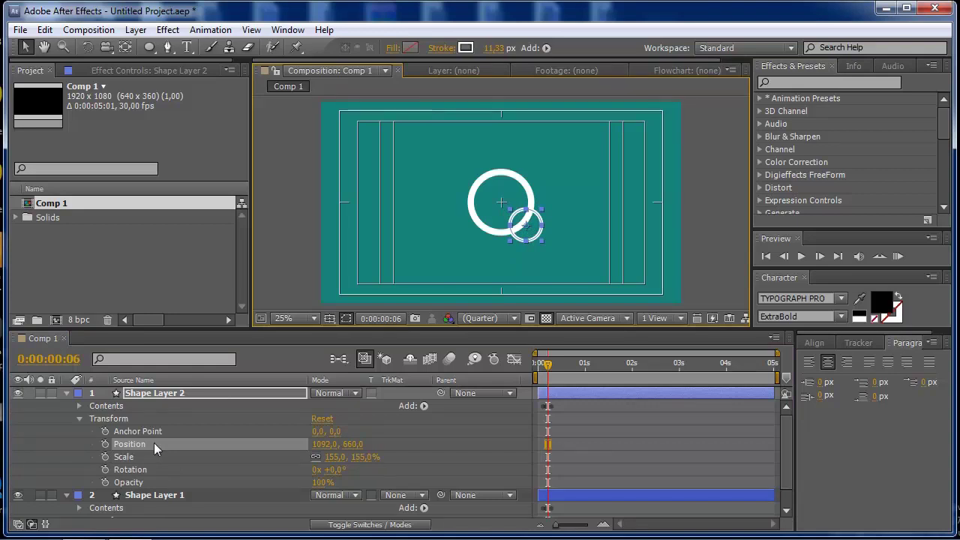
left_click(140, 400)
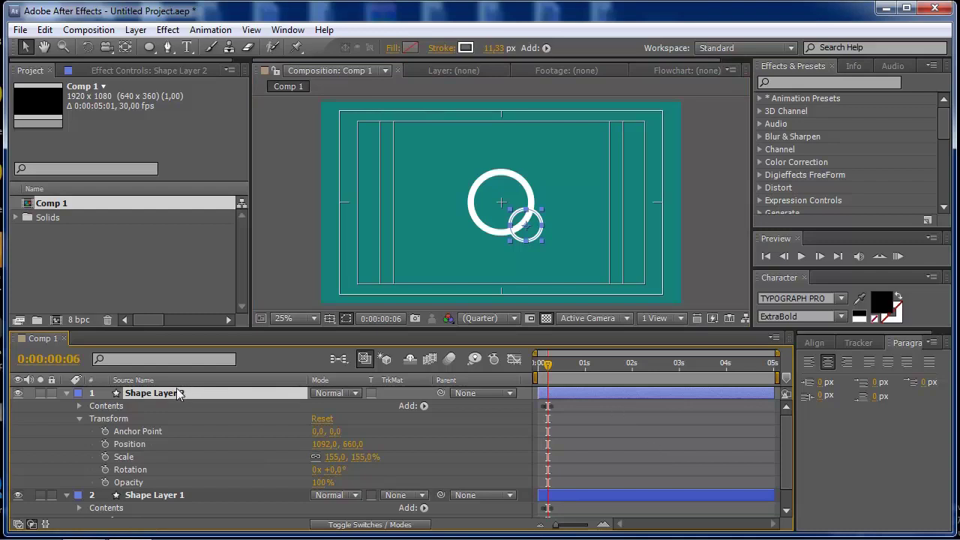
Duplicate Shape Layer 2 as Shape Layer 3 at 91% scale and preview the three rings
key("ctrl+d")
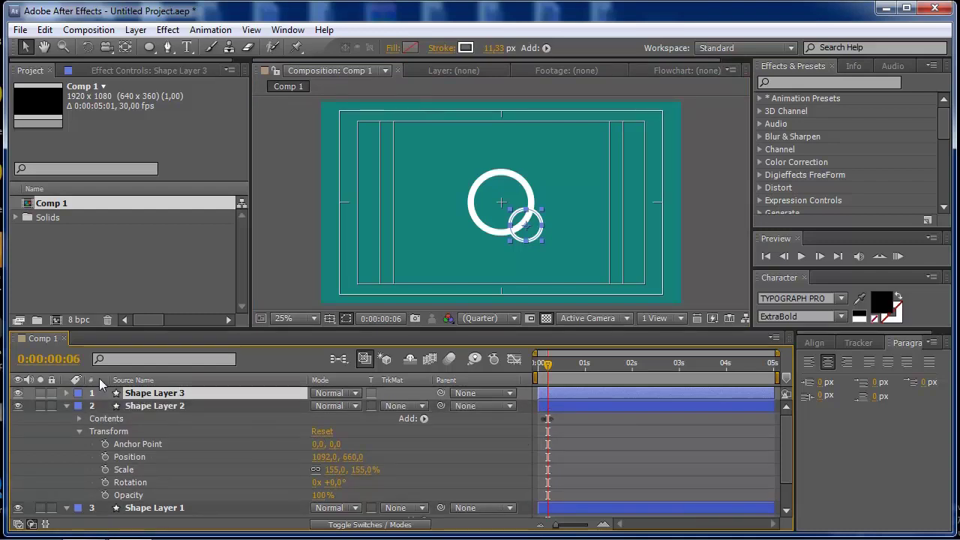
left_click(67, 393)
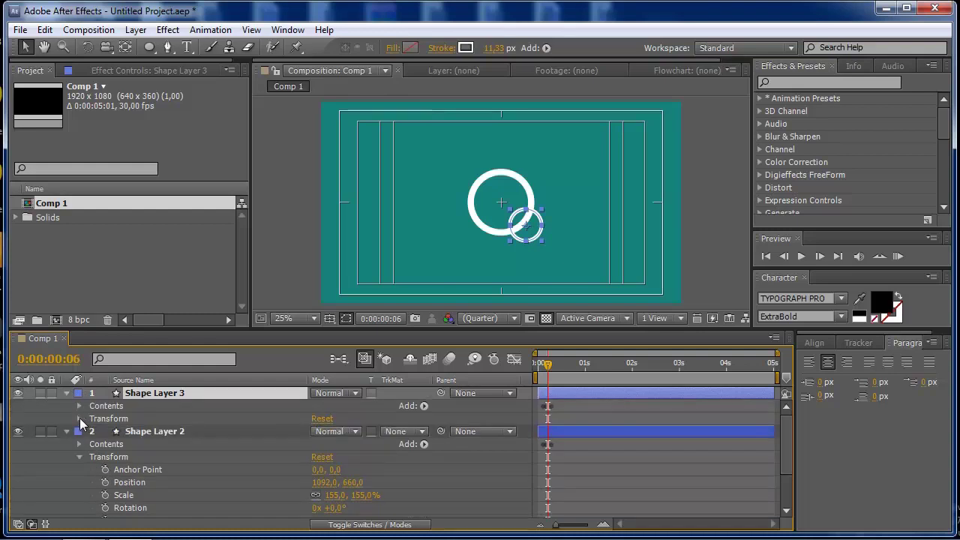
left_click(80, 419)
left_click_drag(334, 457, 286, 457)
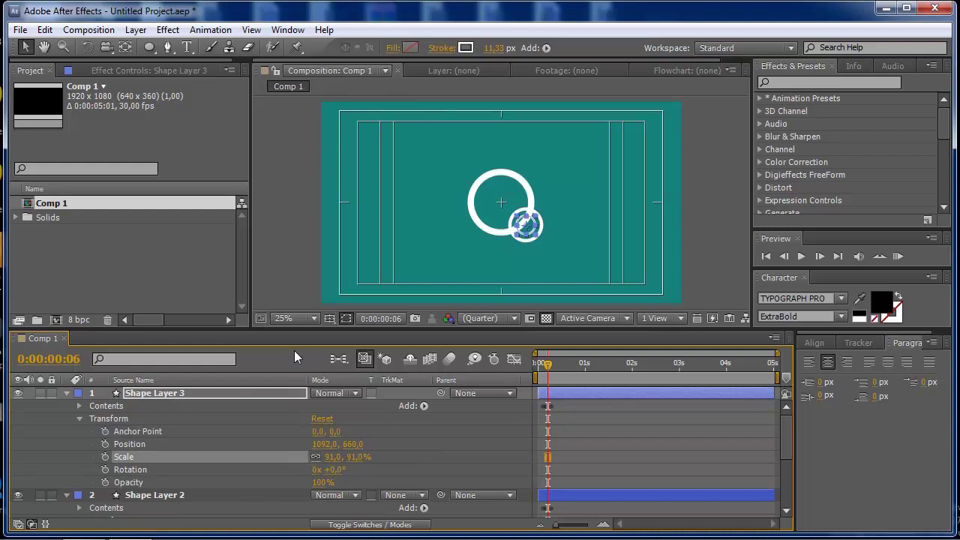
left_click(304, 264)
left_click(898, 256)
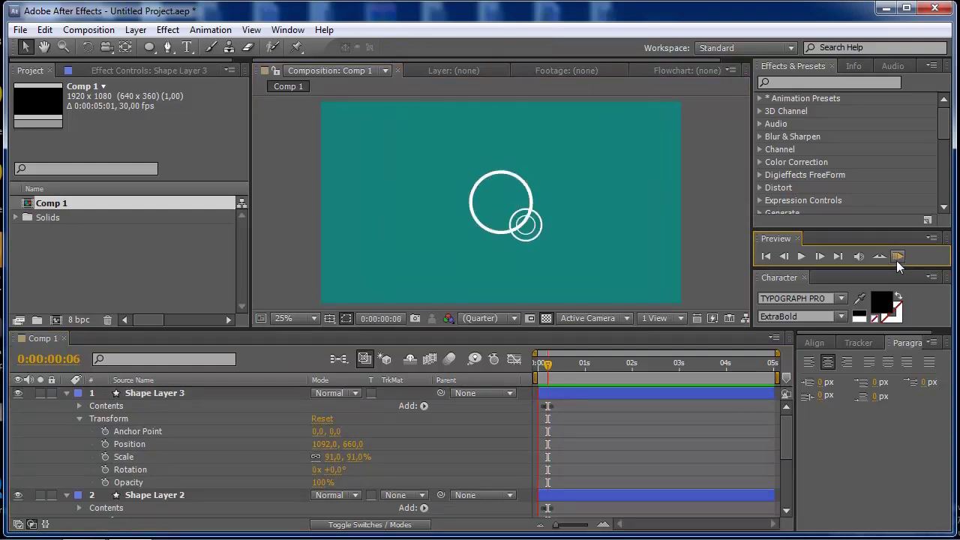
key("space")
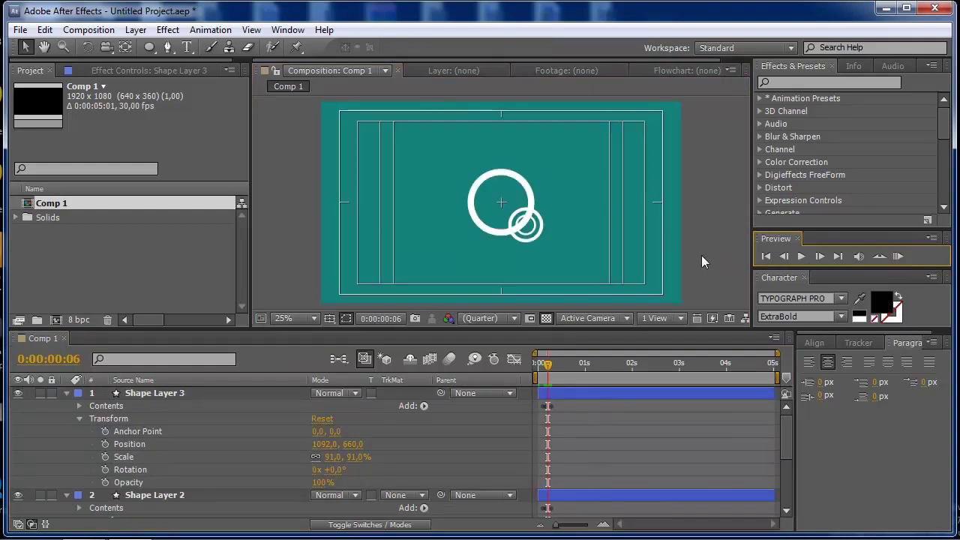
left_click(182, 396)
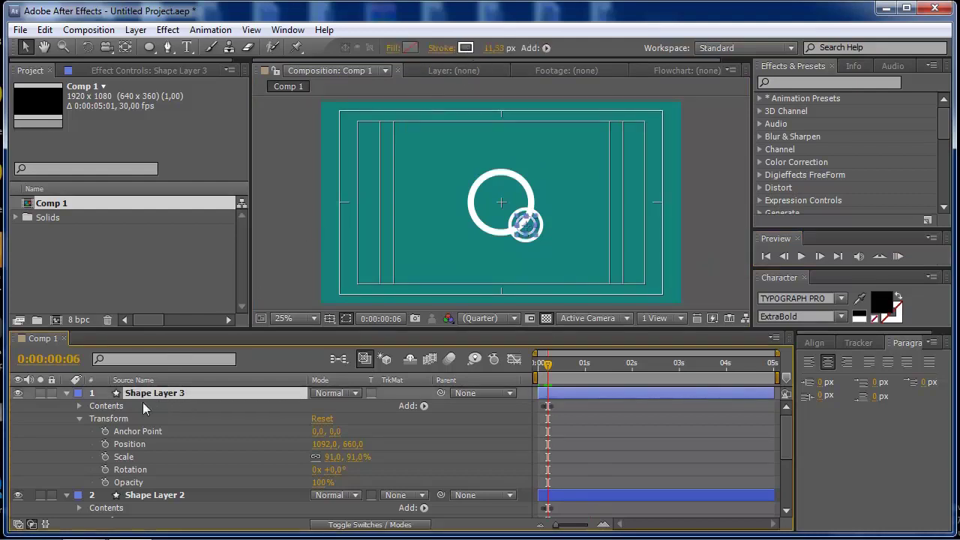
Change Shape Layer 3's stroke from white to a dark, desaturated cyan and scrub to check
left_click(466, 49)
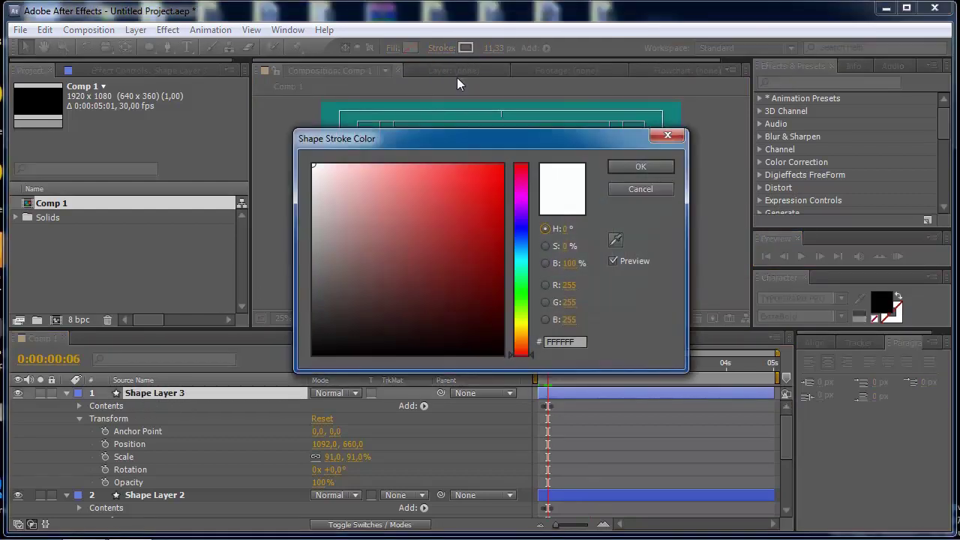
left_click(489, 196)
left_click(521, 256)
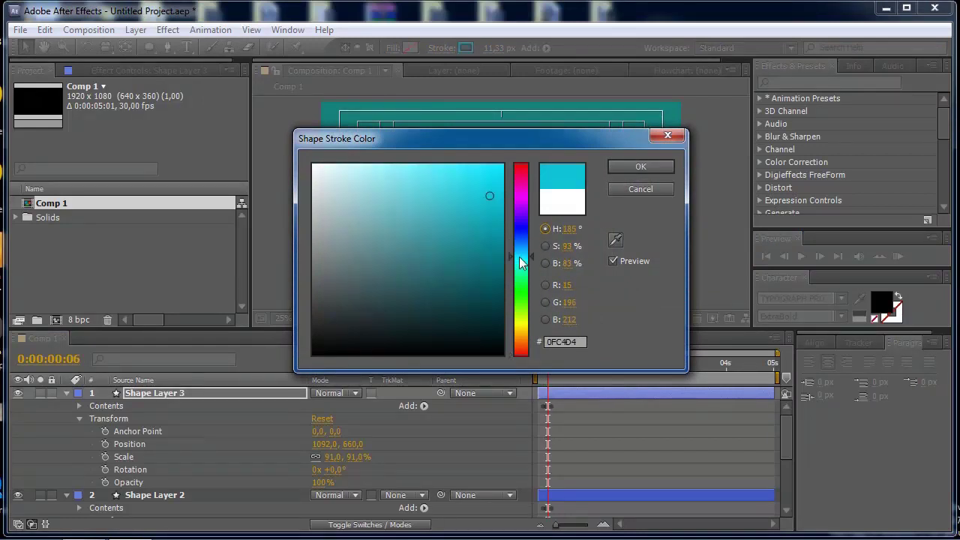
left_click(313, 192)
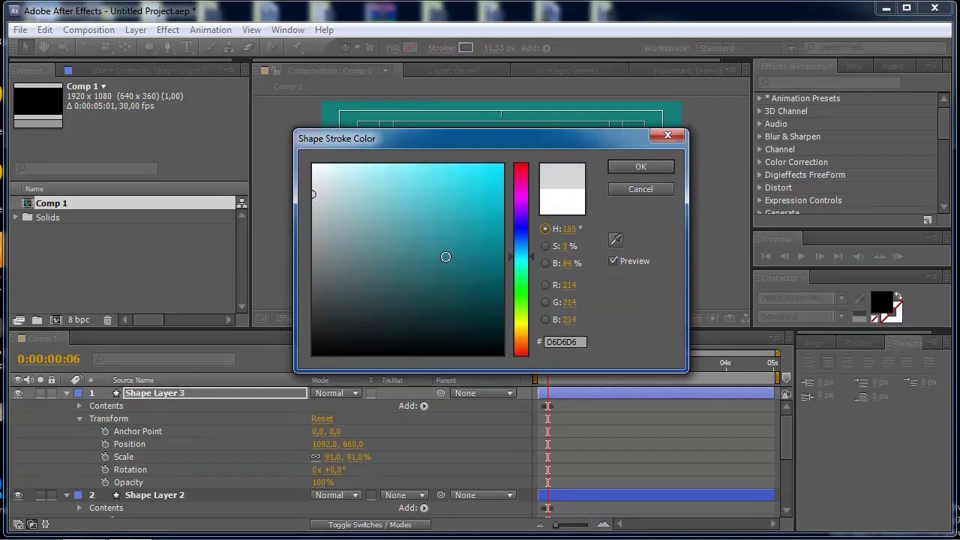
left_click(403, 335)
left_click(639, 167)
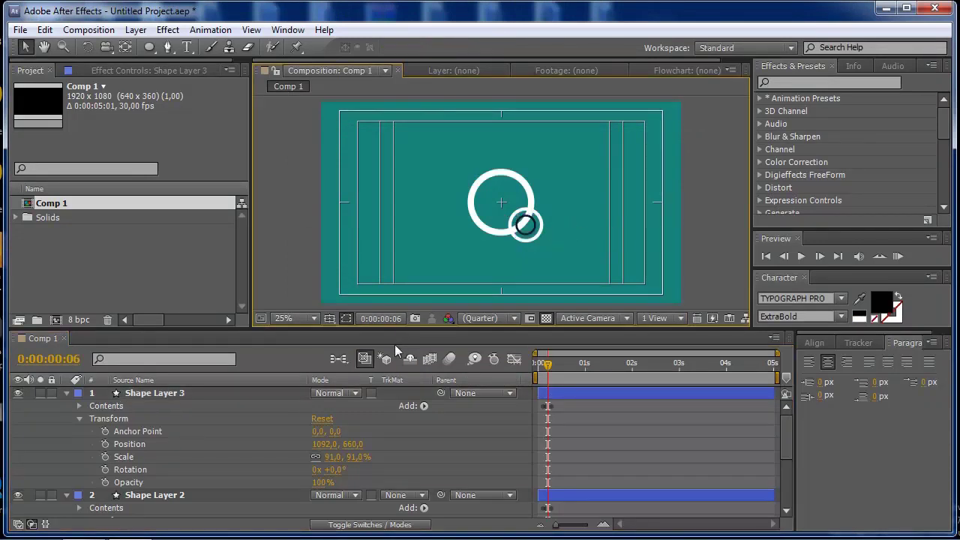
mouse_move(548, 364)
left_mouse_down()
mouse_move(538, 365)
mouse_move(550, 365)
left_mouse_up()
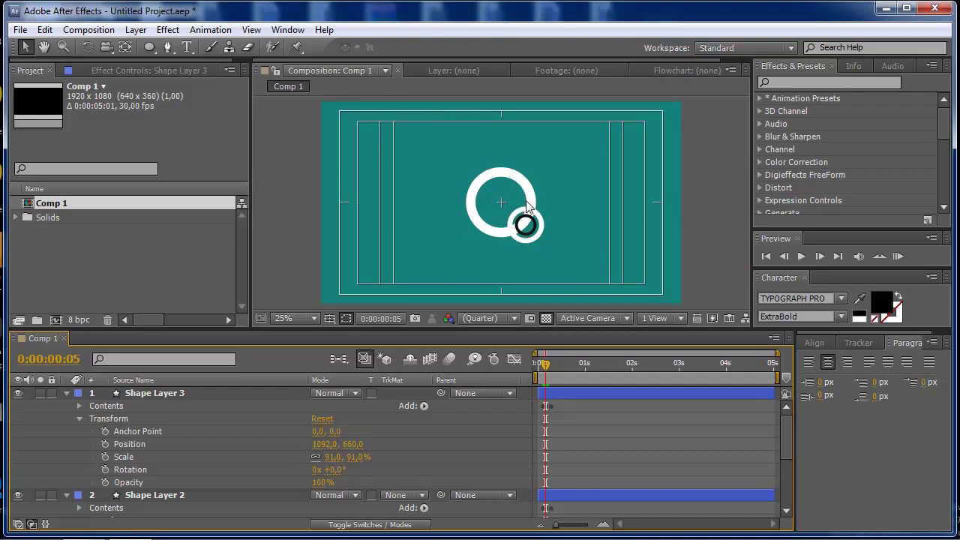
left_click(134, 395)
Apply the Venetian Blinds transition effect to Shape Layer 3
right_click(135, 398)
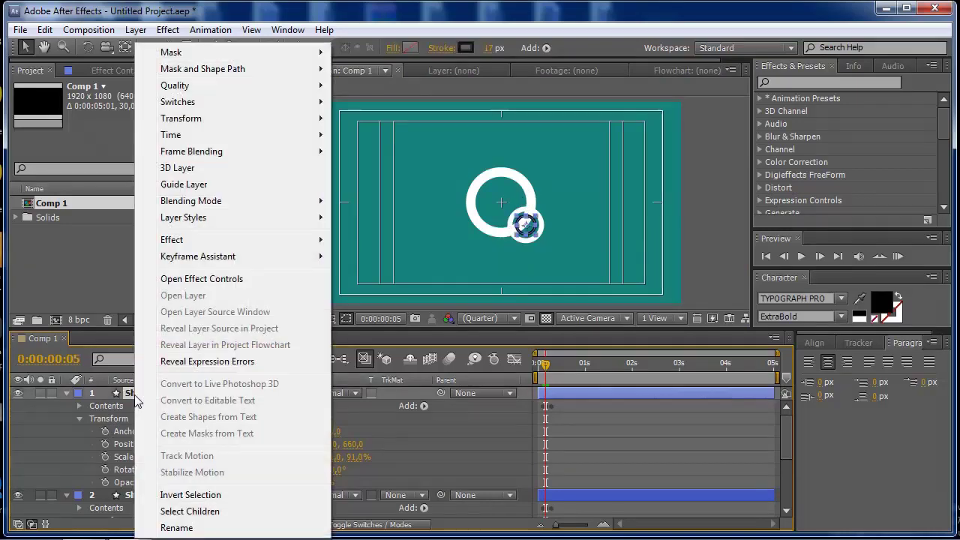
mouse_move(204, 242)
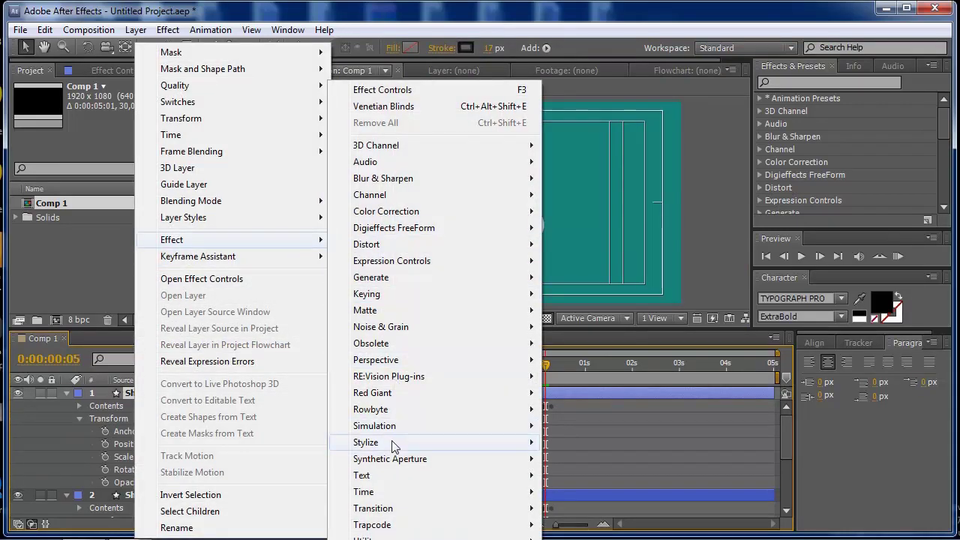
mouse_move(395, 510)
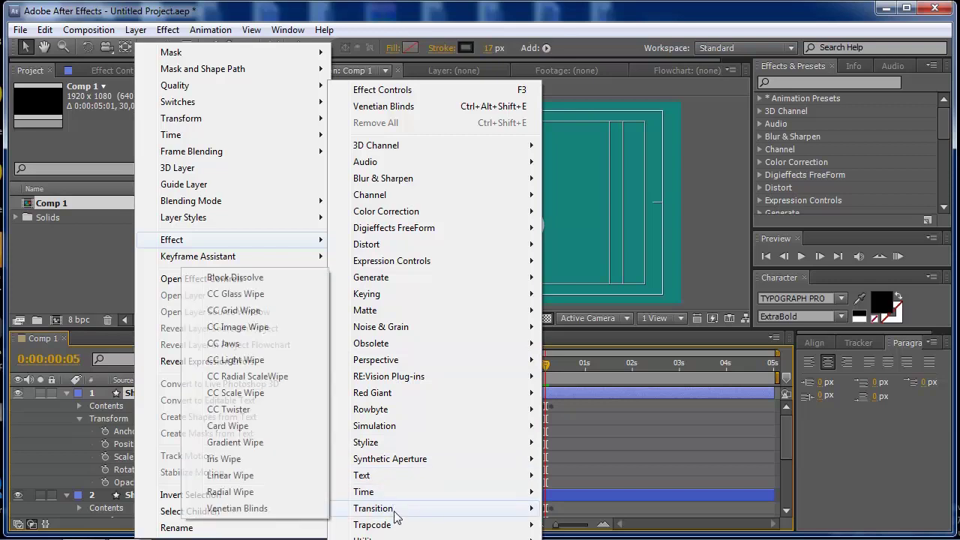
left_click(312, 509)
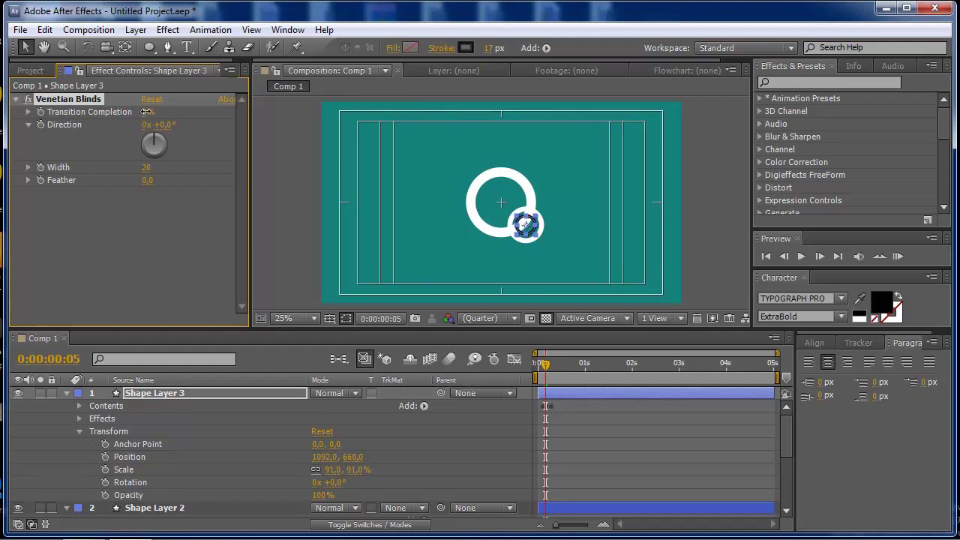
Set Transition Completion to 15% and Direction to 32°, then preview the striped ring
left_click_drag(147, 111, 150, 111)
left_click_drag(157, 144, 161, 139)
key("period")
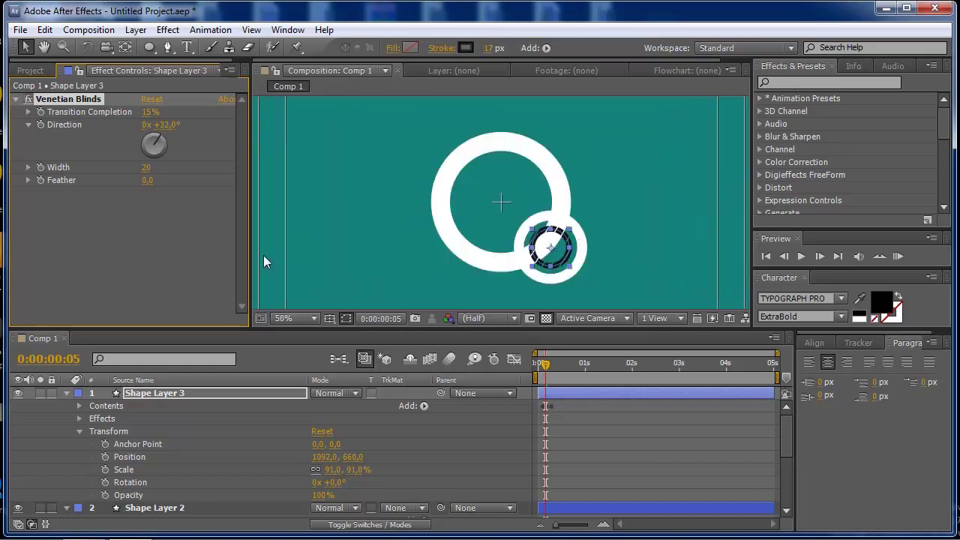
key("comma")
left_click(302, 198)
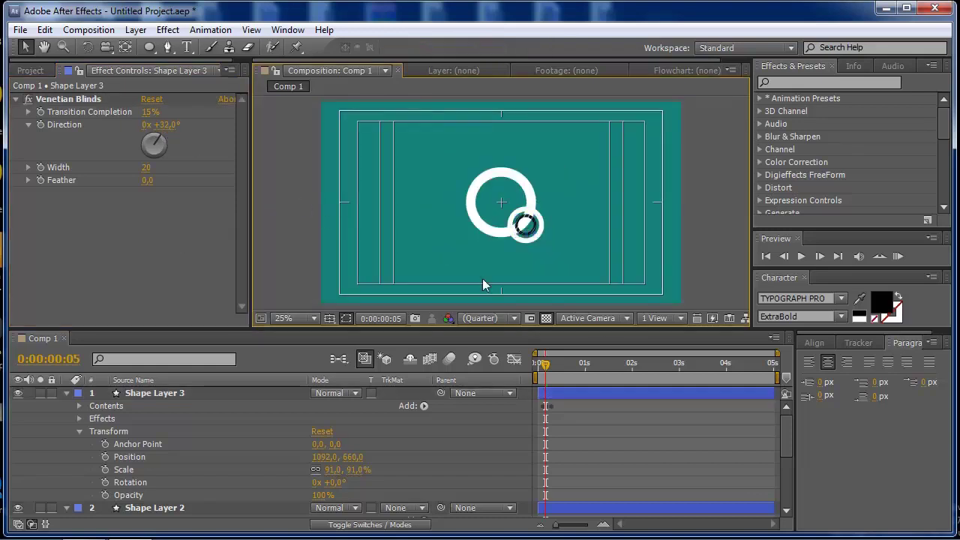
left_click(900, 257)
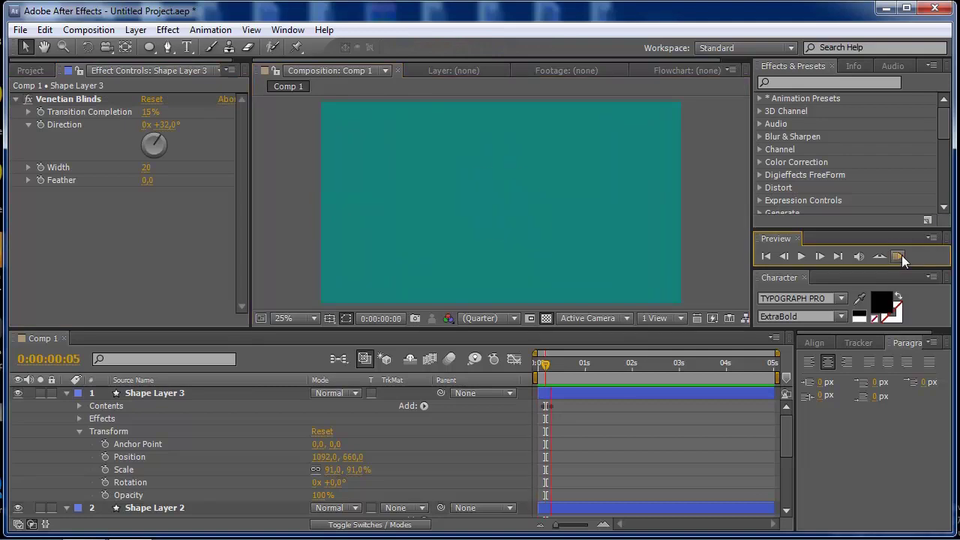
Stop the preview and collapse the properties of Shape Layers 1, 2 and 3
left_click(900, 256)
left_click(708, 284)
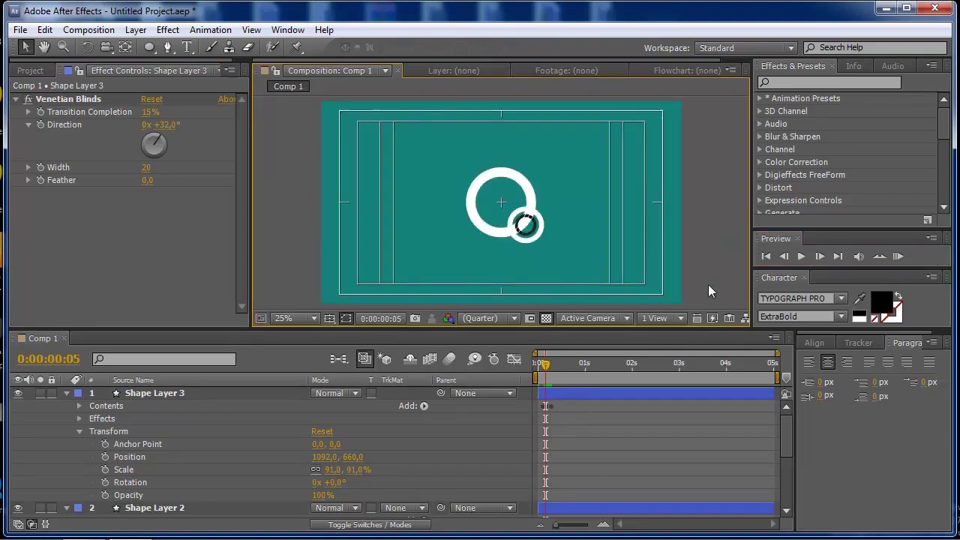
left_click(65, 393)
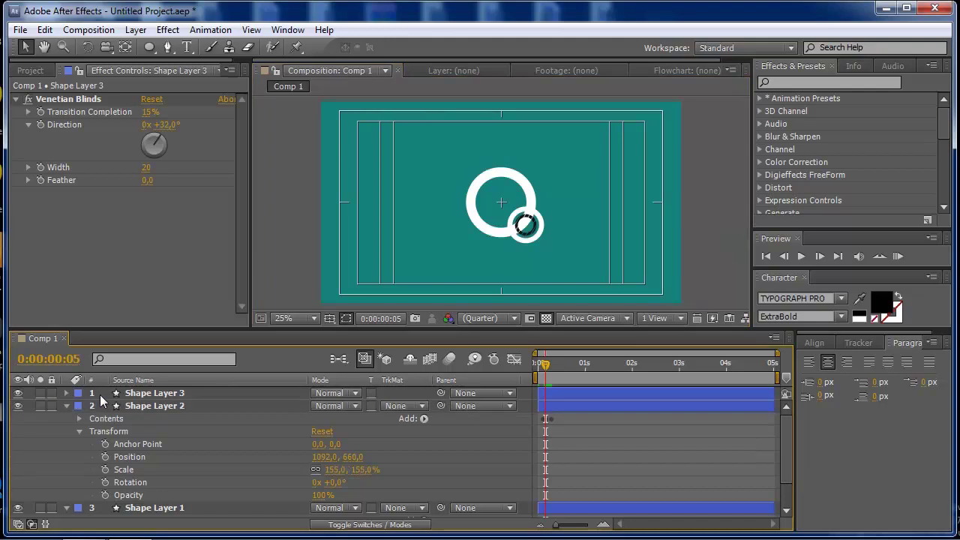
left_click(67, 406)
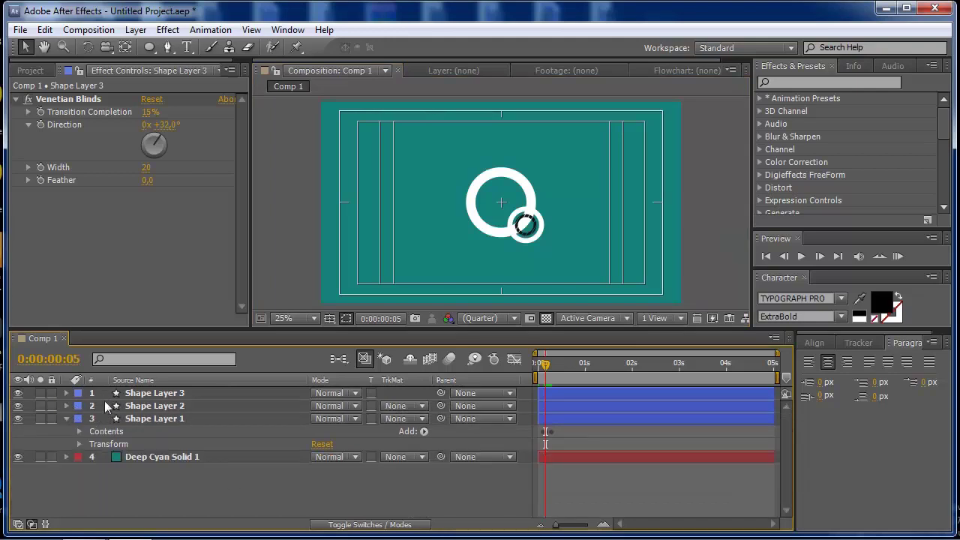
left_click(67, 419)
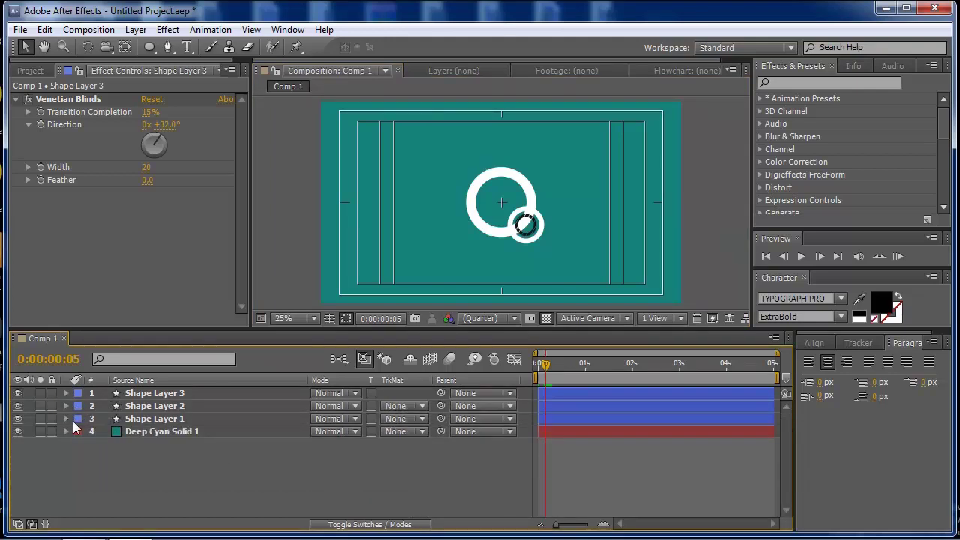
Select all three shape layers and pre-compose them into Pre-comp 1
left_click(132, 420)
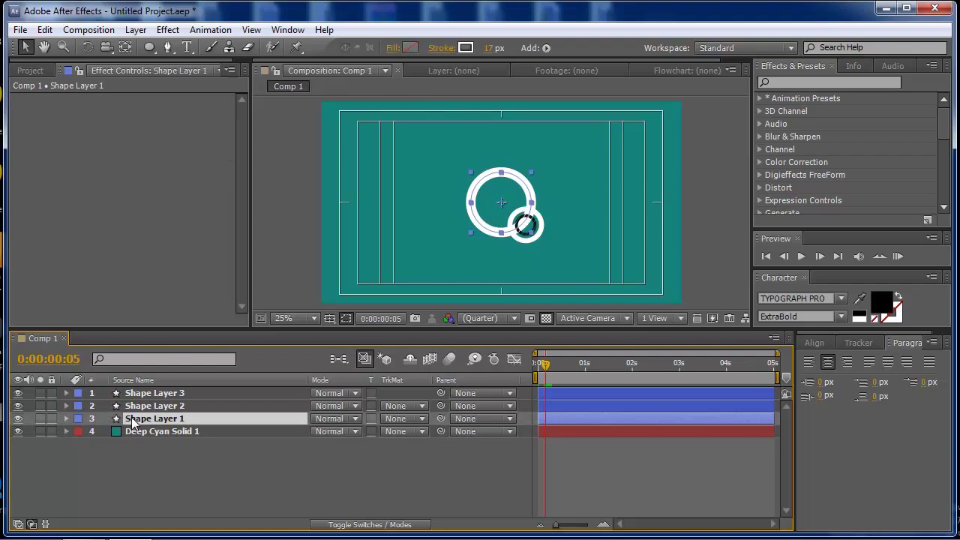
left_click(144, 394, "ctrl")
left_click(147, 407, "ctrl")
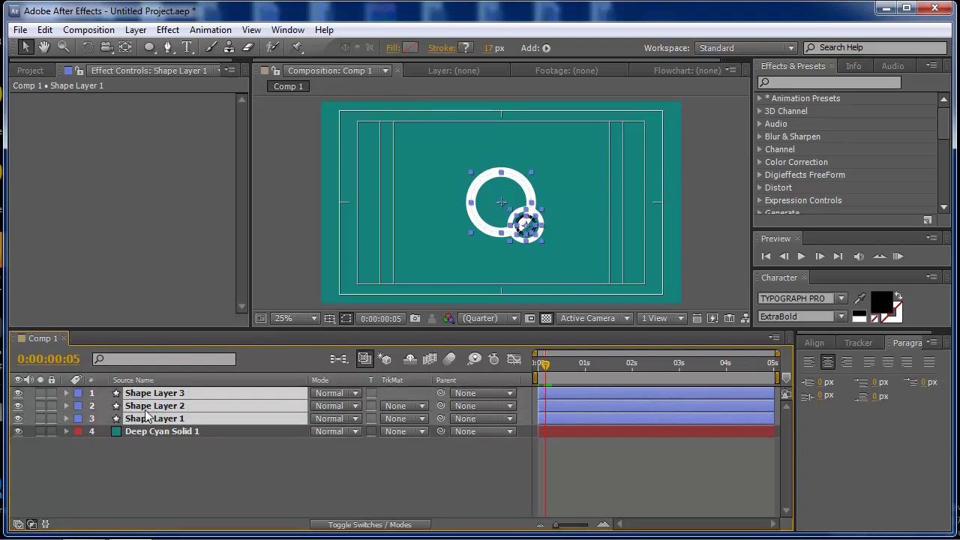
left_click(136, 30)
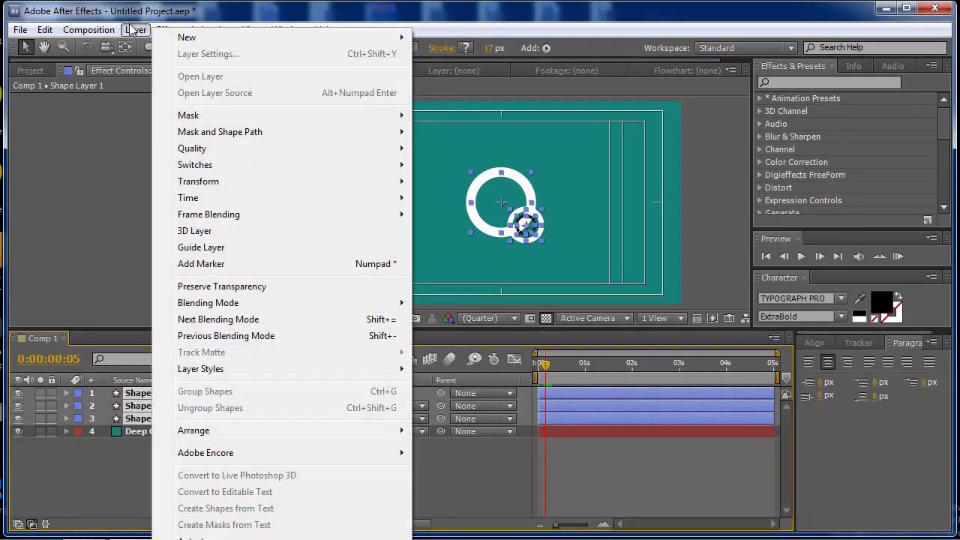
left_click(225, 539)
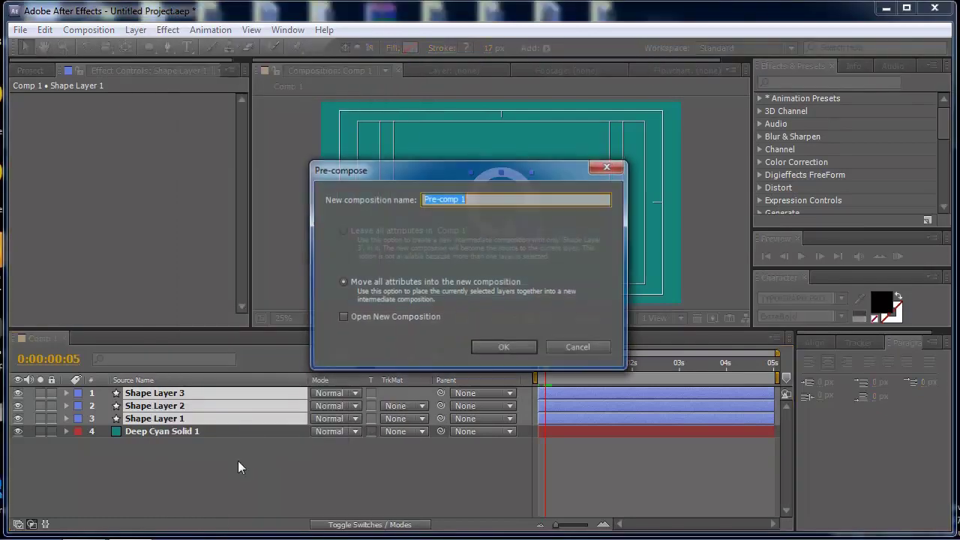
left_click(505, 348)
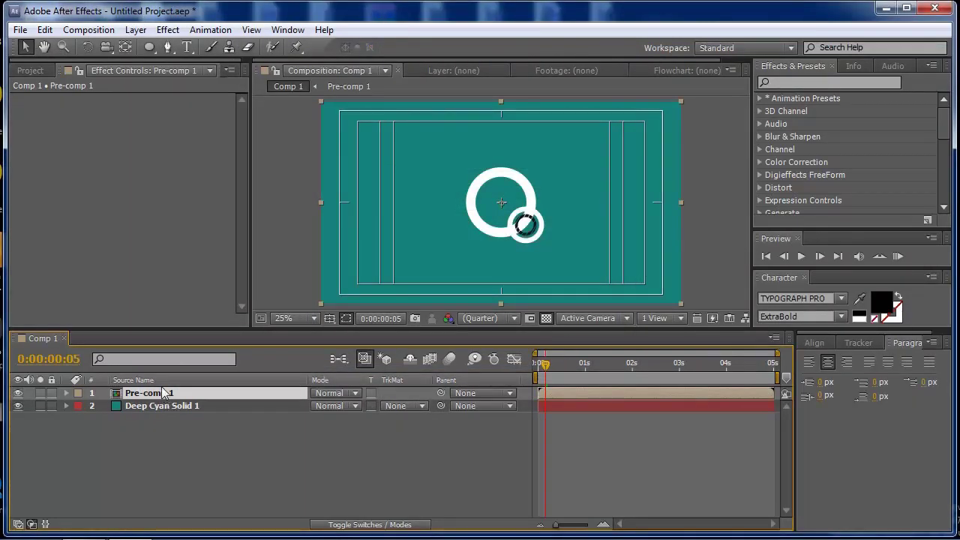
Duplicate Pre-comp 1 and drag the copy to the right of the original rings
key("ctrl+d")
key("BackSpace")
key("BackSpace")
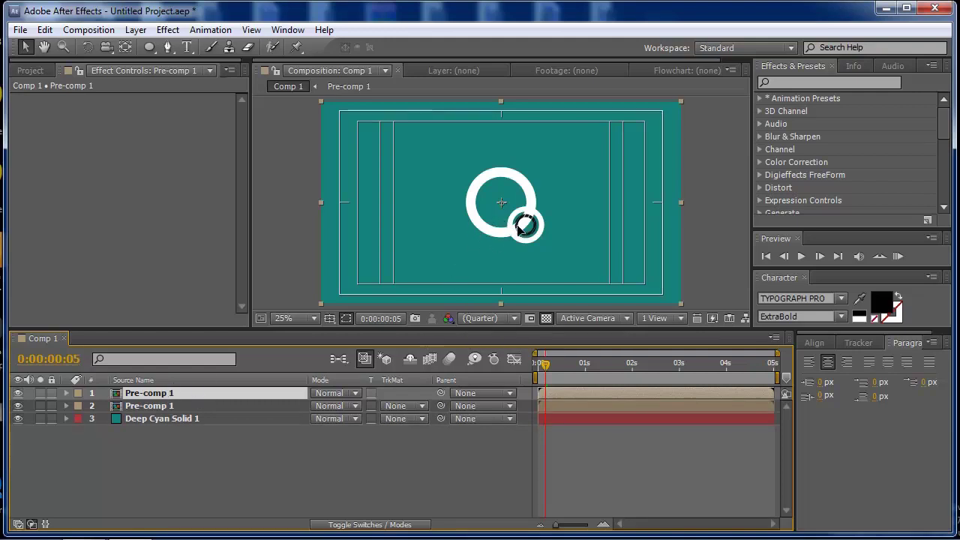
left_click_drag(517, 223, 564, 218)
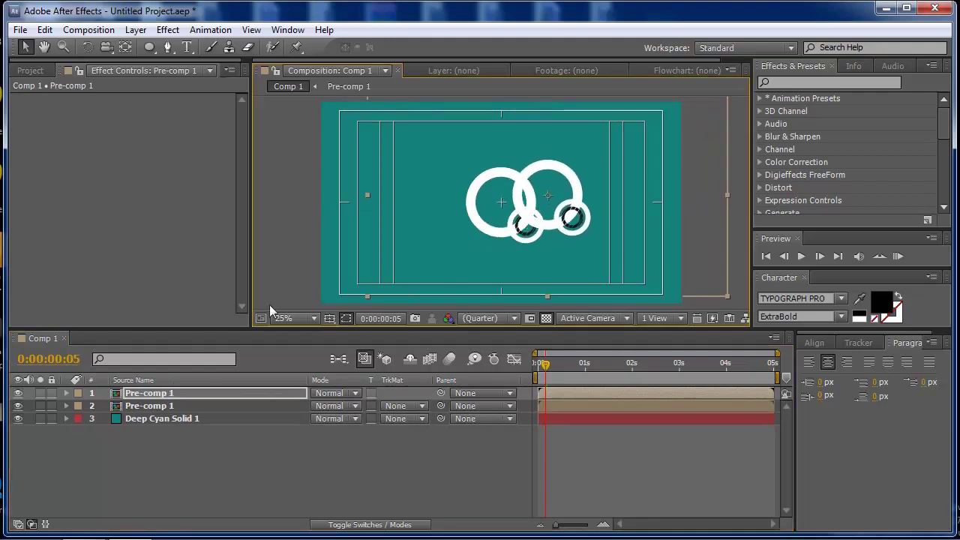
Scale the copy to 50% and position it at 1124, 540 beside the big ring, then preview
left_click(66, 393)
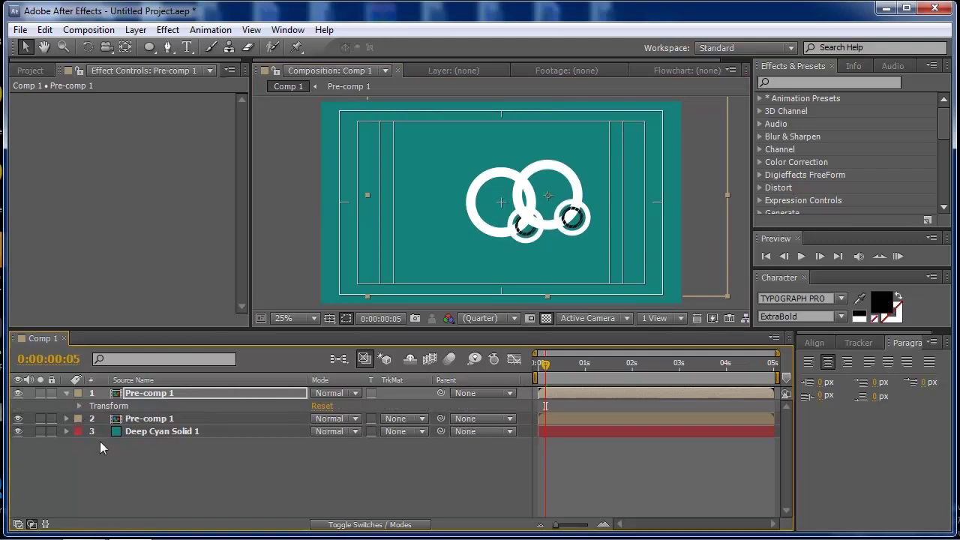
left_click(80, 406)
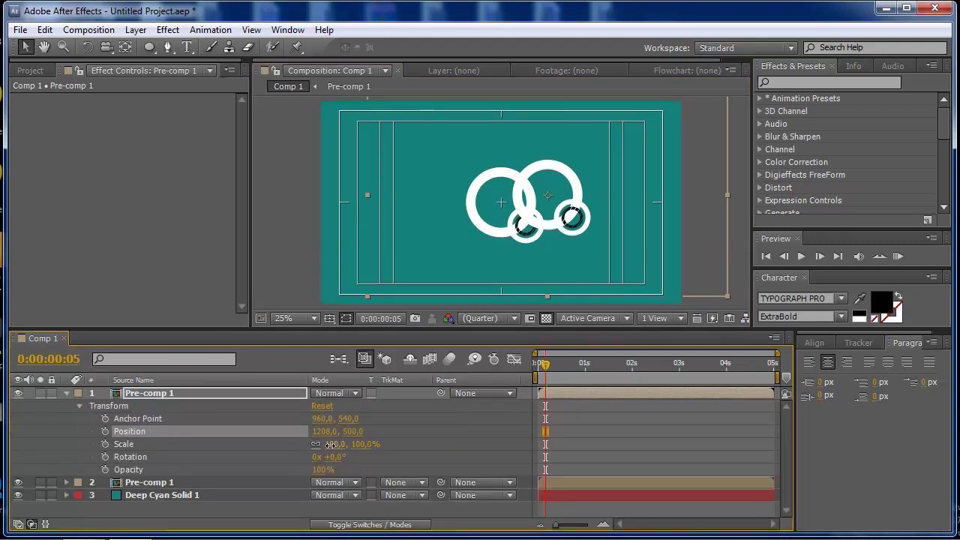
left_click_drag(333, 444, 298, 445)
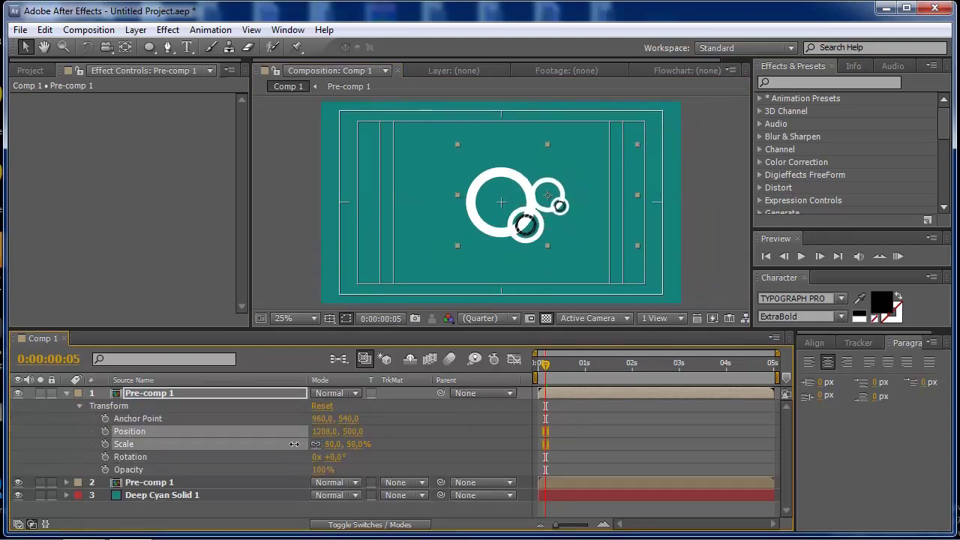
left_click_drag(563, 218, 547, 225)
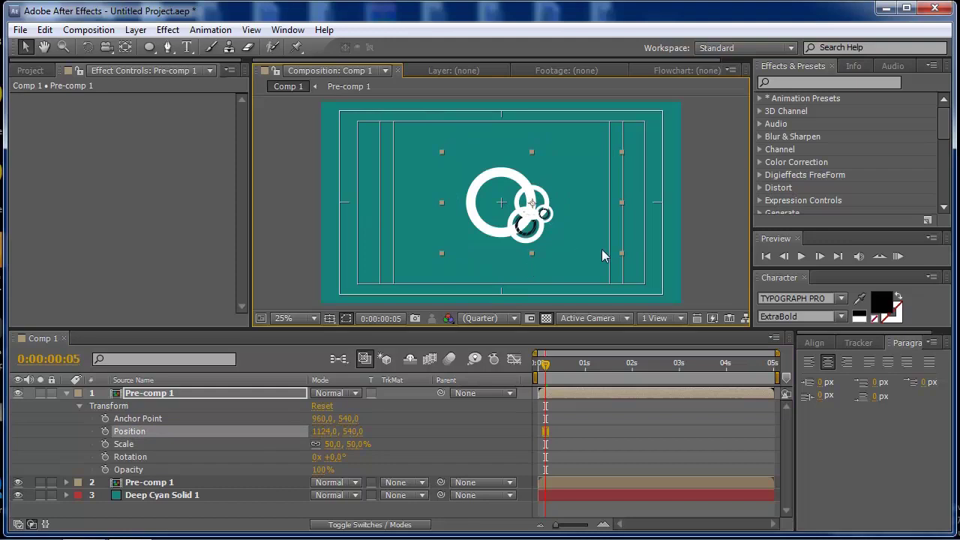
left_click(898, 256)
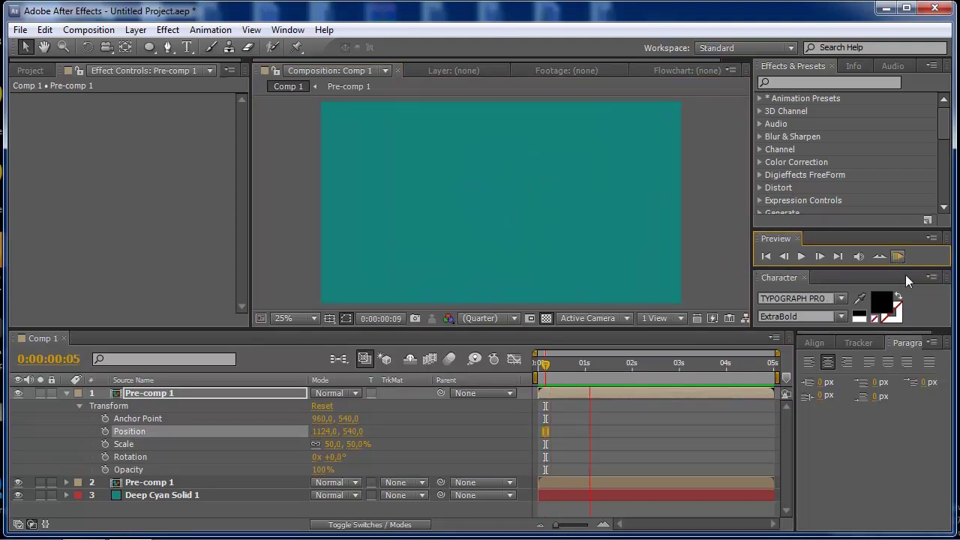
Shift the top Pre-comp 1 copy a few frames later and scrub to check the staggered pop
left_click(898, 257)
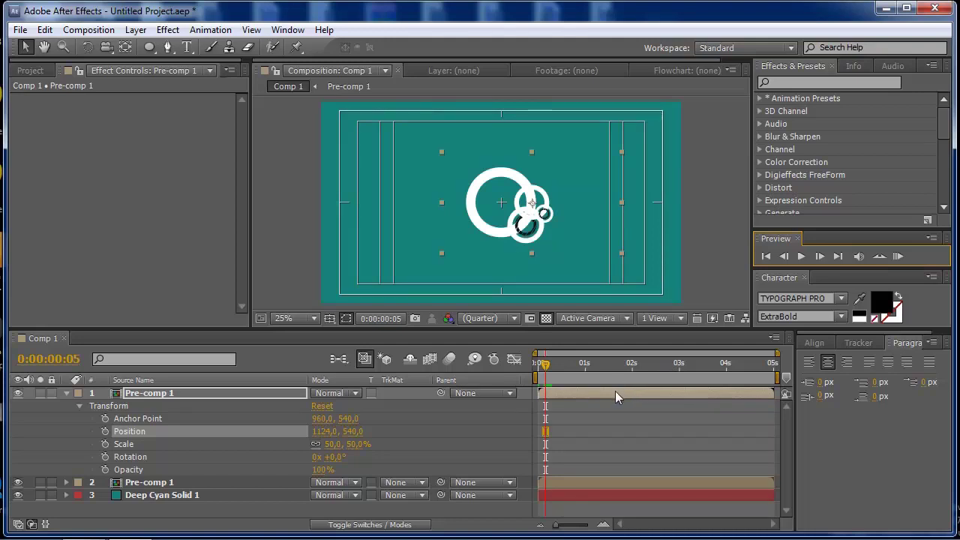
left_click_drag(615, 391, 622, 394)
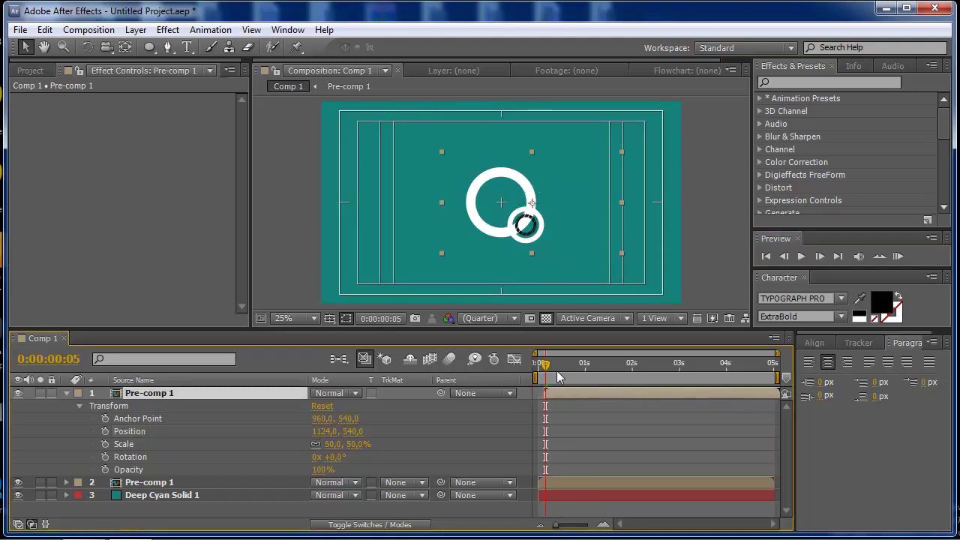
mouse_move(546, 364)
left_mouse_down()
mouse_move(559, 370)
mouse_move(546, 373)
left_mouse_up()
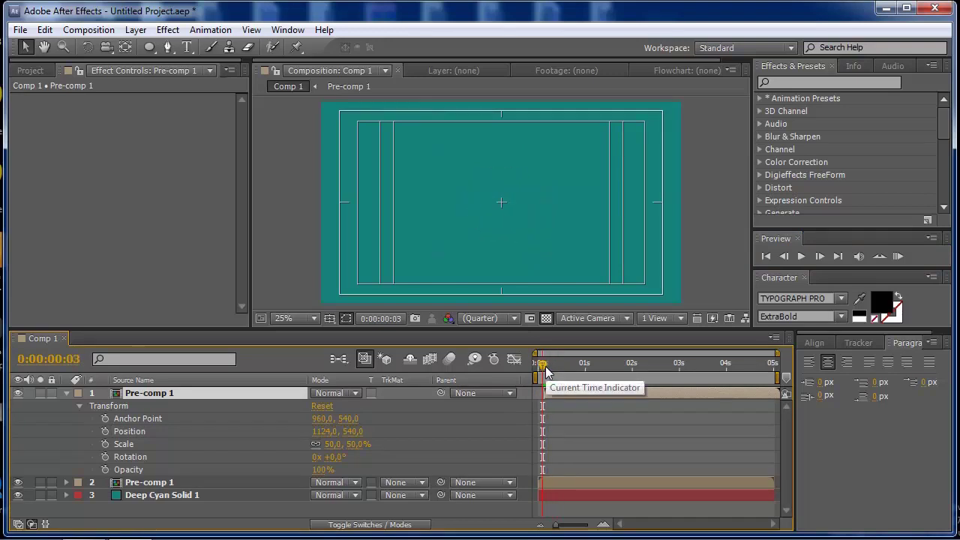
left_click(545, 367)
mouse_move(545, 366)
left_mouse_down()
mouse_move(558, 374)
mouse_move(537, 373)
left_mouse_up()
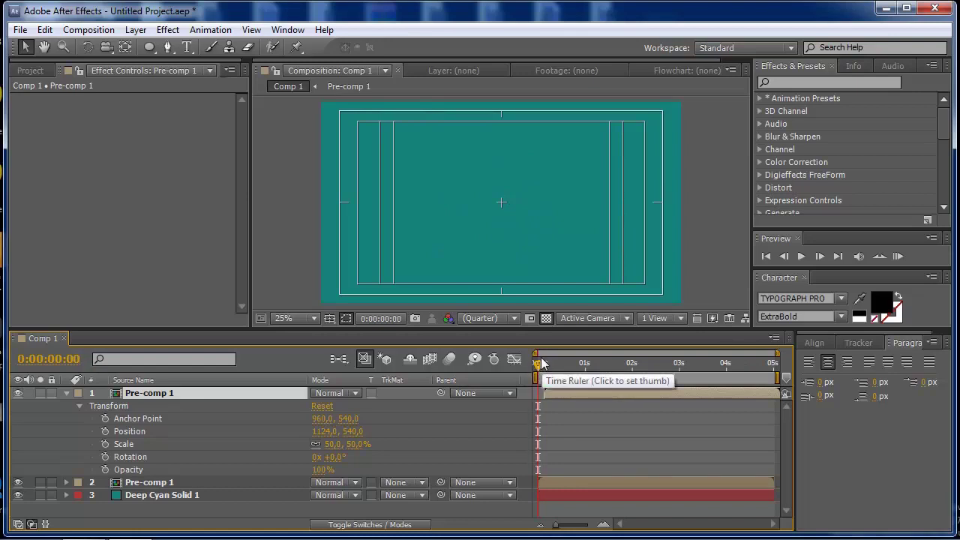
left_click(66, 395)
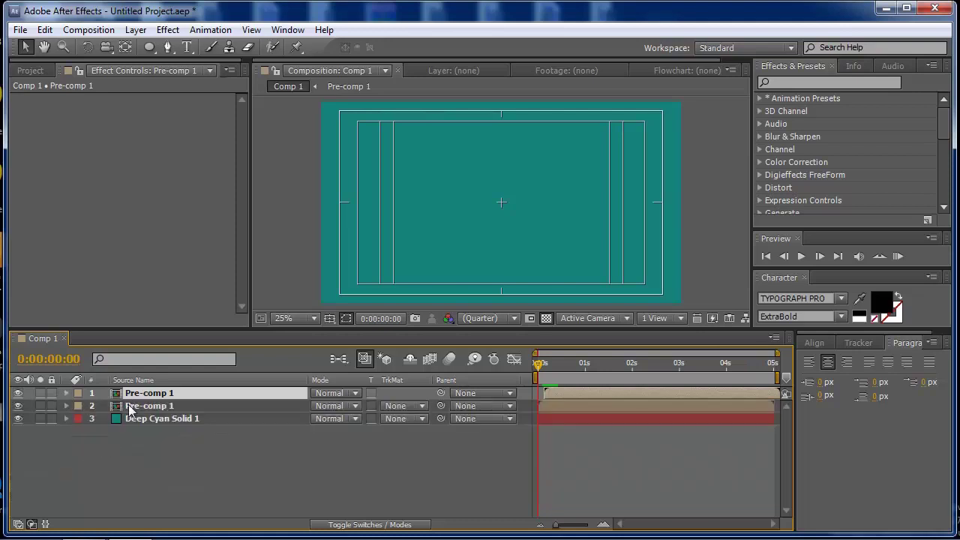
left_click(88, 408)
left_click(66, 406)
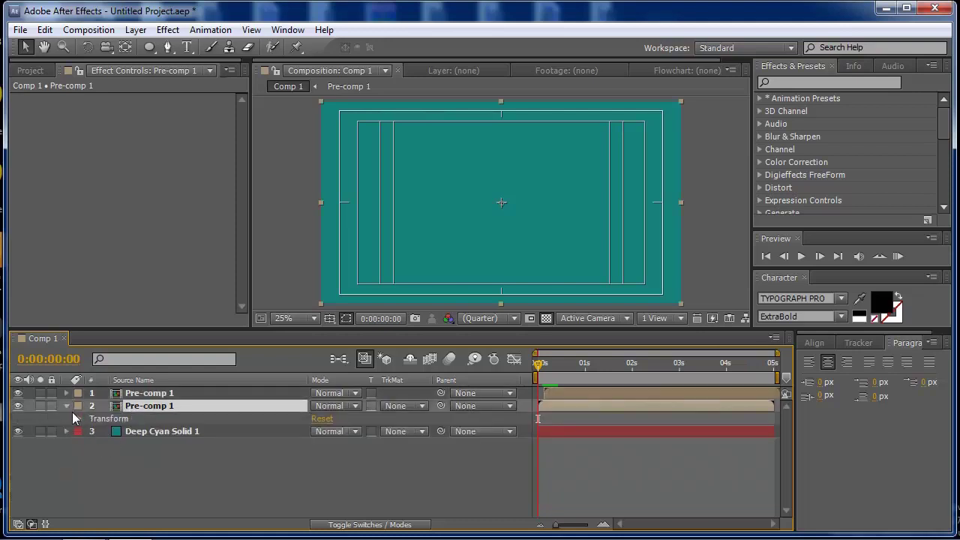
left_click(143, 393)
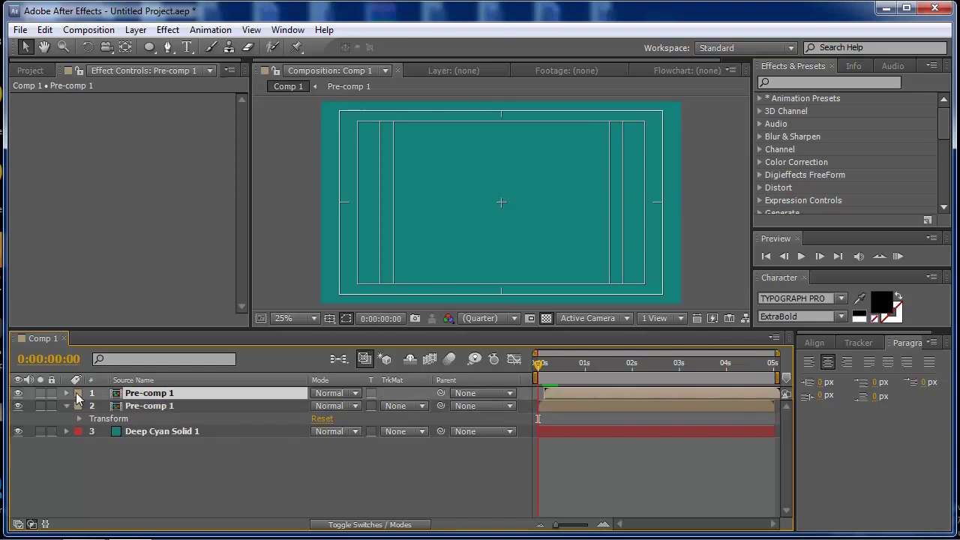
left_click(67, 393)
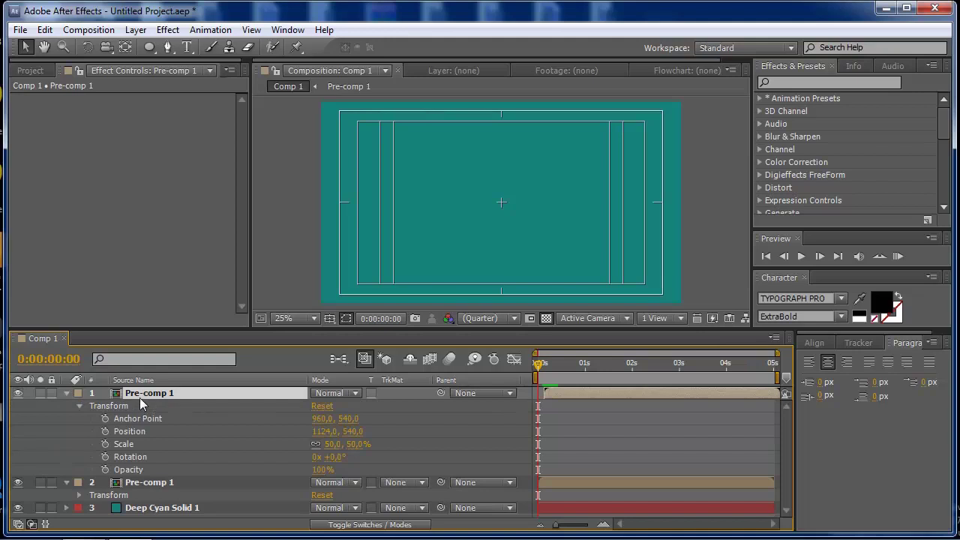